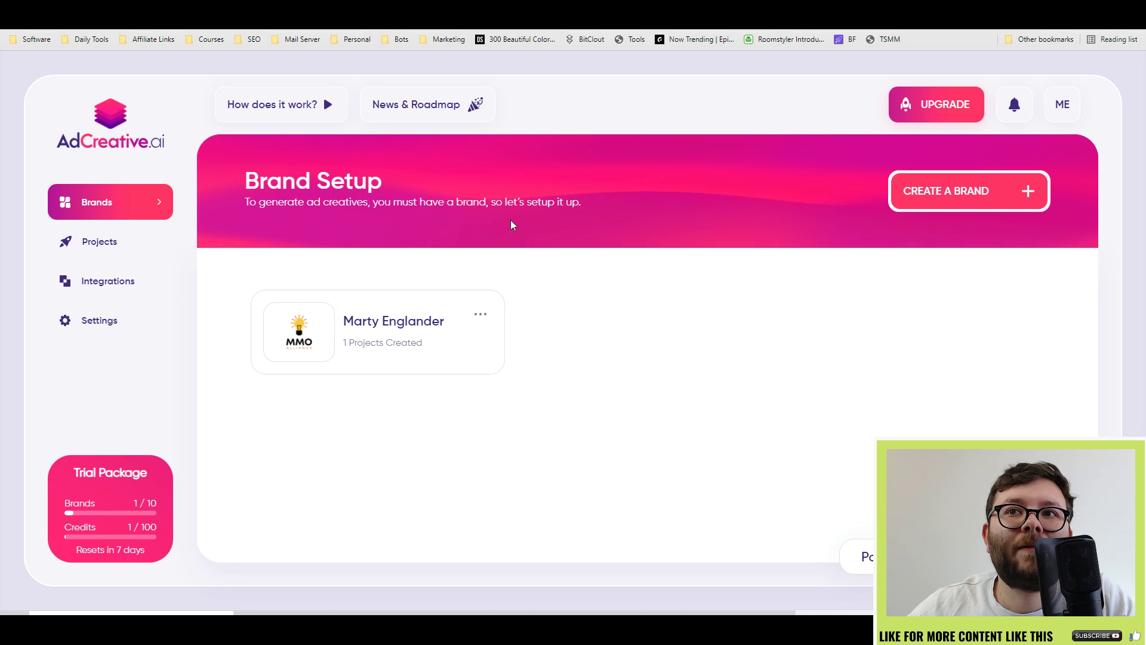
# Step: Watch the short training video, then scroll through and close the news and roadmap announcements
pyautogui.click(275, 120)
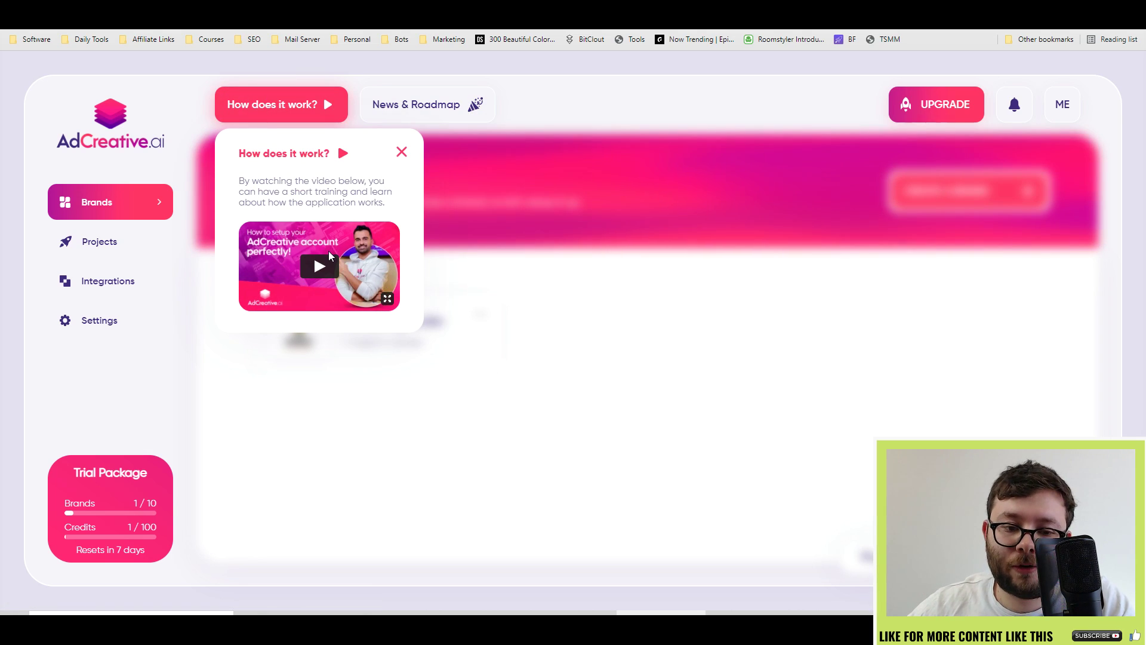
pyautogui.click(525, 284)
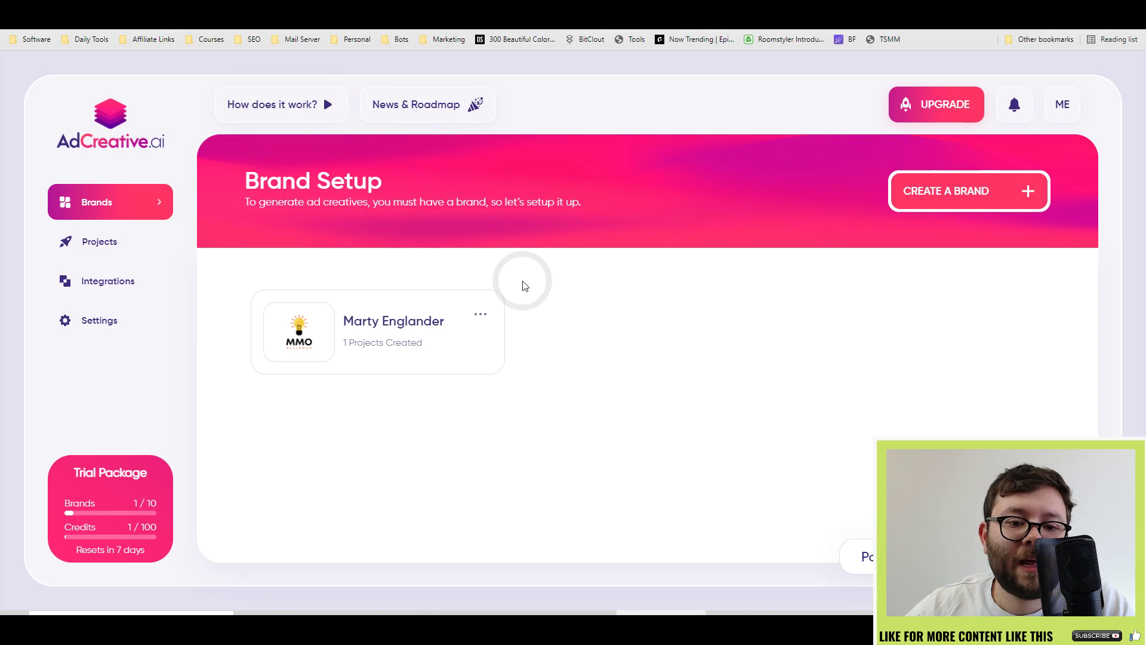
pyautogui.click(412, 103)
pyautogui.scroll(-1, 517, 279)
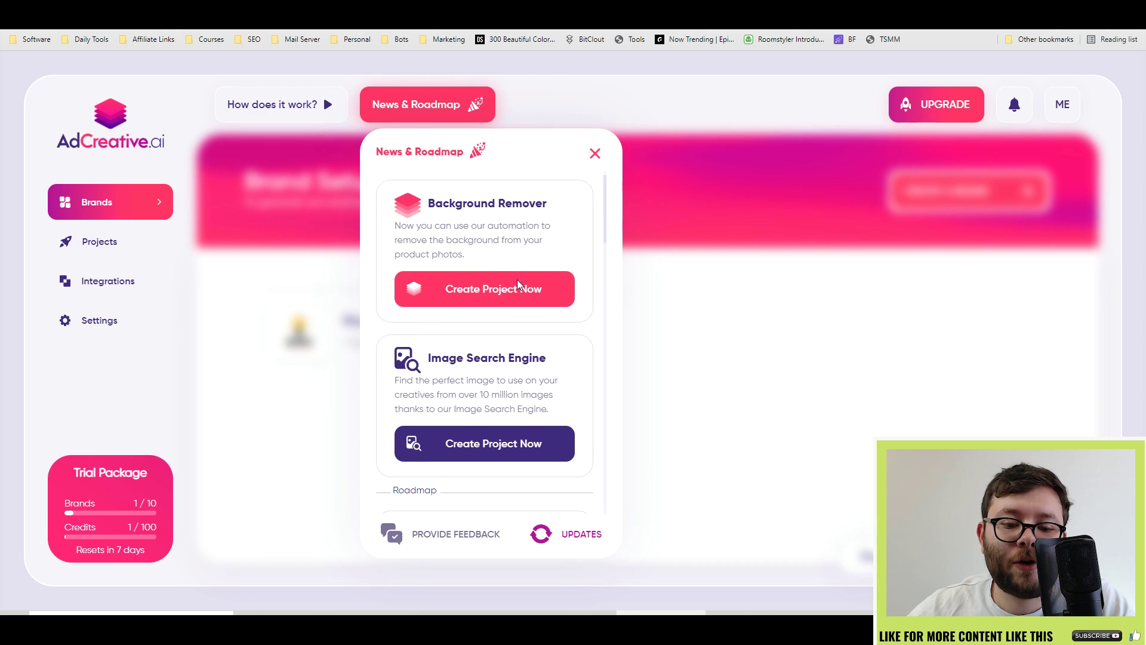
pyautogui.scroll(-2, 514, 292)
pyautogui.scroll(-3, 507, 310)
pyautogui.scroll(-3, 503, 328)
pyautogui.scroll(-3, 503, 328)
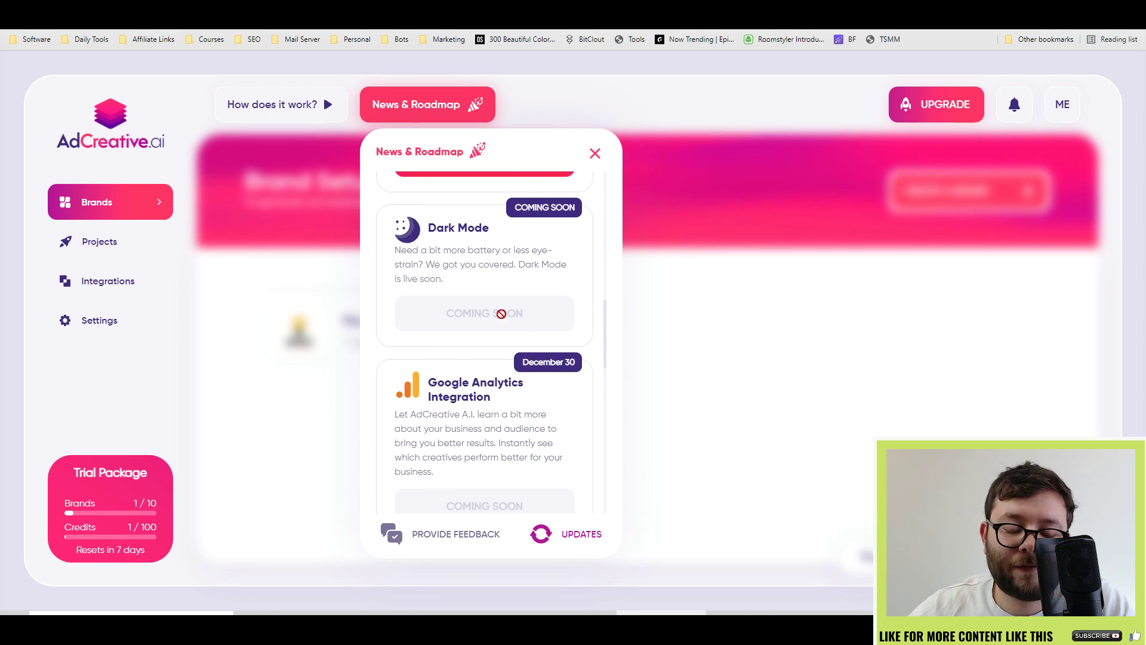
pyautogui.scroll(-1, 505, 364)
pyautogui.scroll(-2, 499, 369)
pyautogui.scroll(-1, 499, 369)
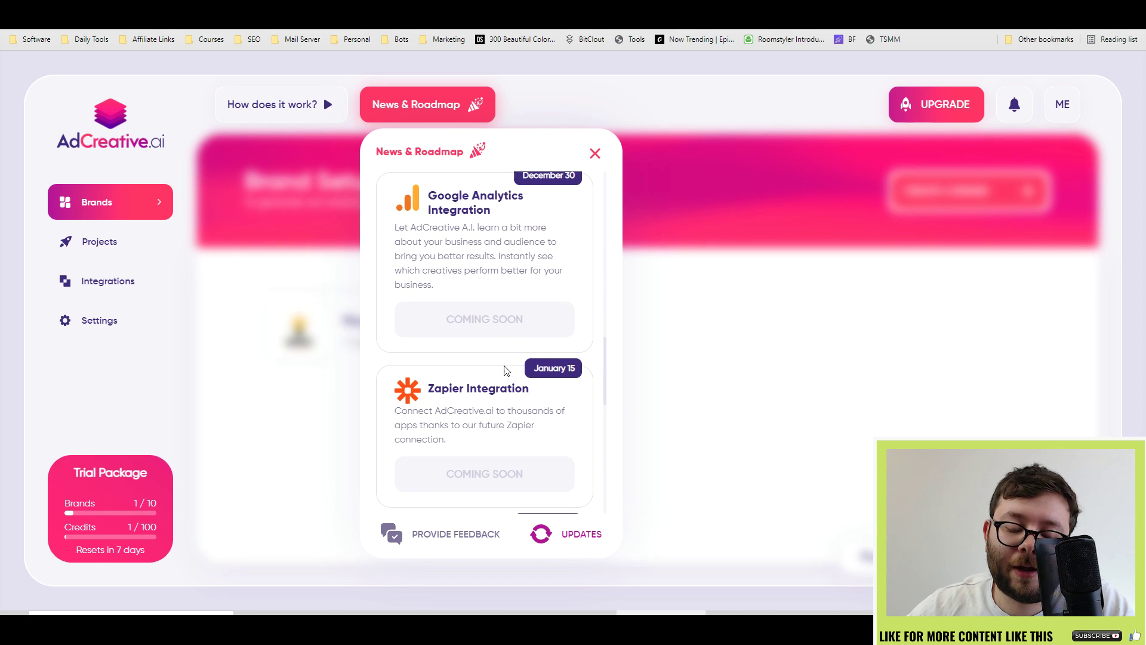
pyautogui.scroll(1, 512, 373)
pyautogui.scroll(3, 537, 323)
pyautogui.scroll(-2, 531, 308)
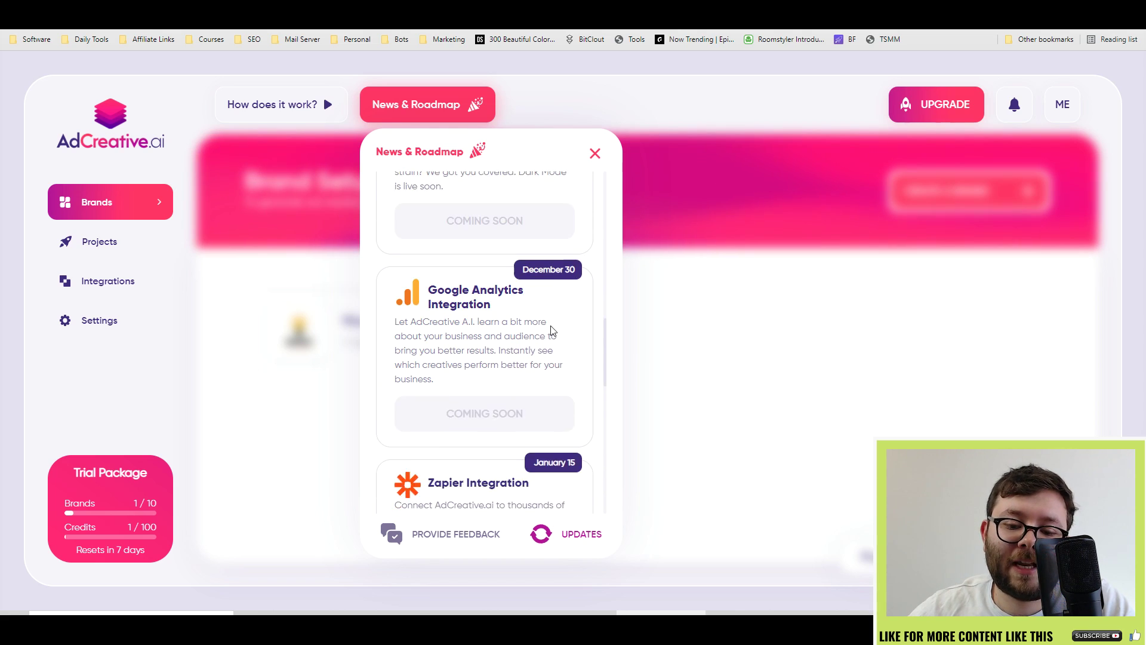
pyautogui.scroll(-2, 550, 327)
pyautogui.scroll(-3, 540, 299)
pyautogui.click(719, 326)
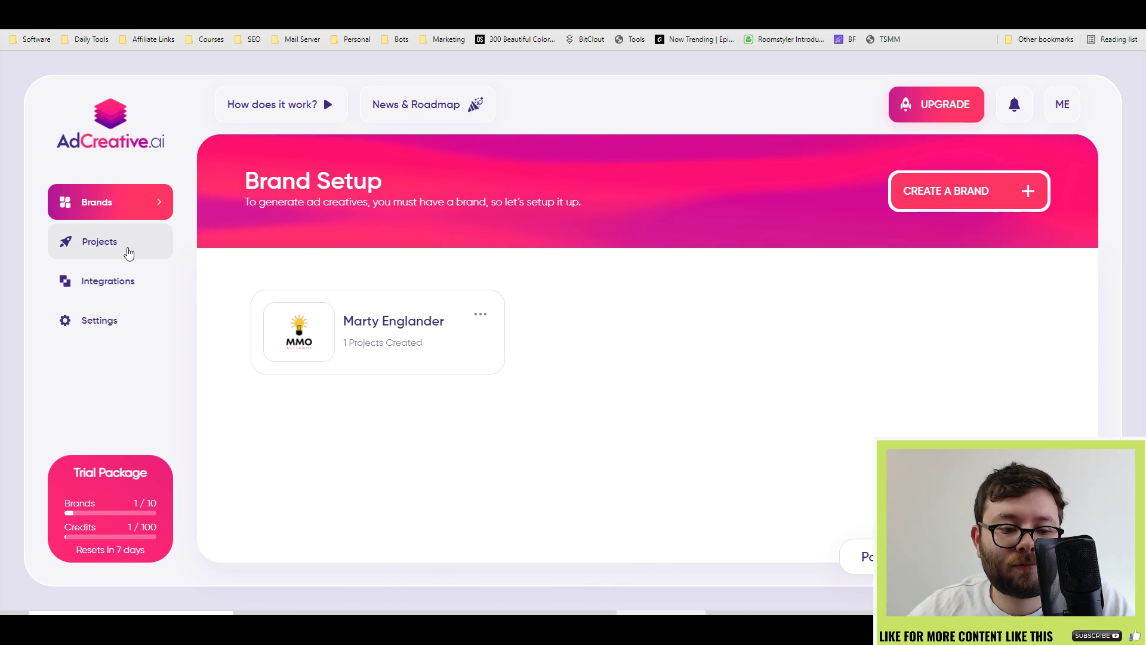
# Step: Save a new brand named 'Marty E' with the MMO logo file
pyautogui.click(631, 356)
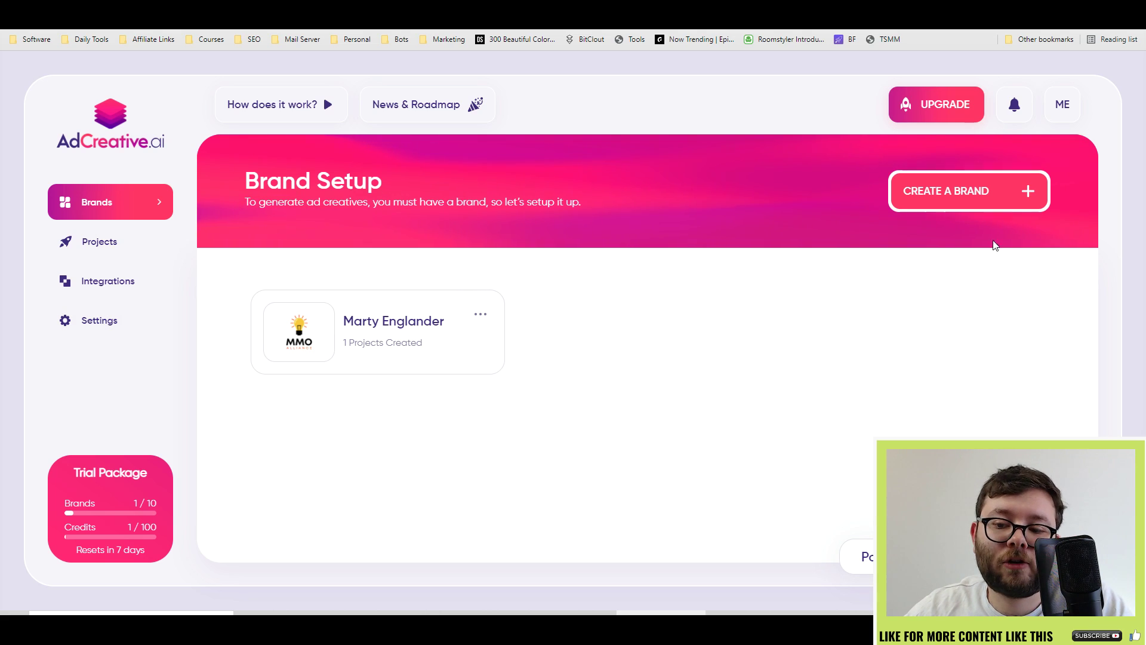
pyautogui.click(995, 196)
pyautogui.click(533, 260)
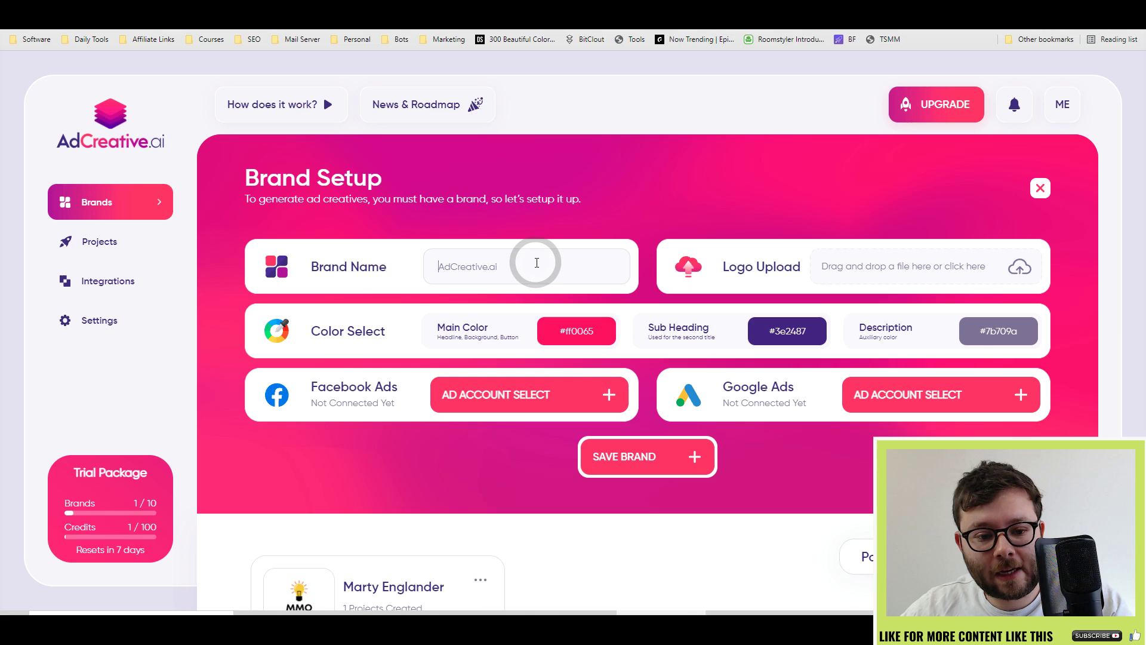
pyautogui.write('Marty')
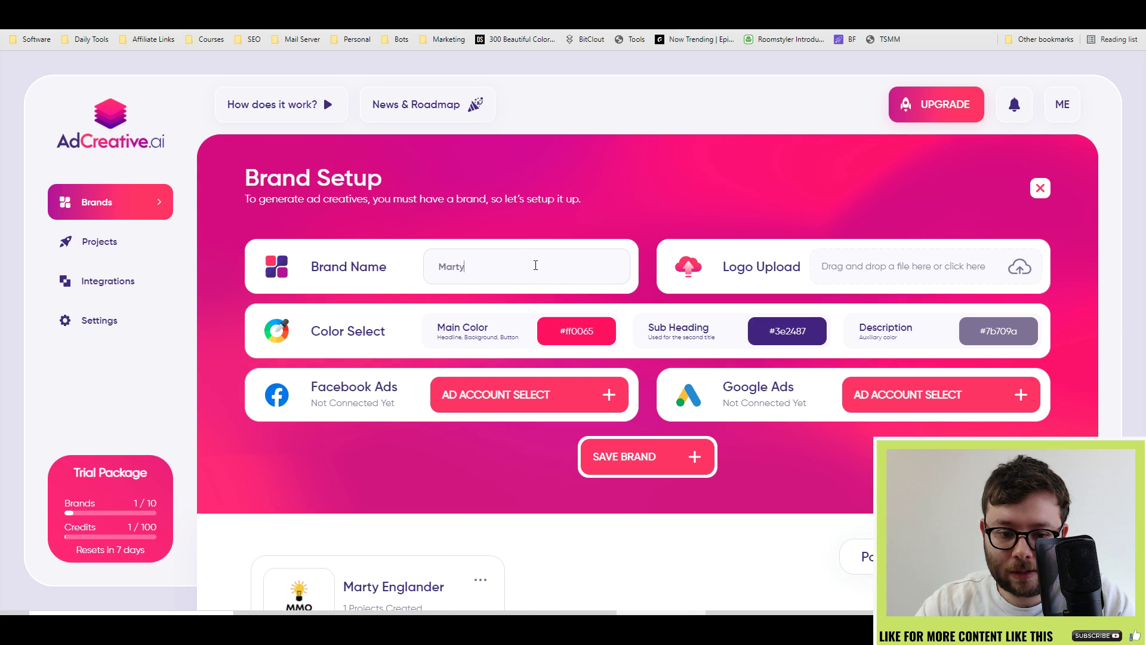
pyautogui.write(' Englander 2')
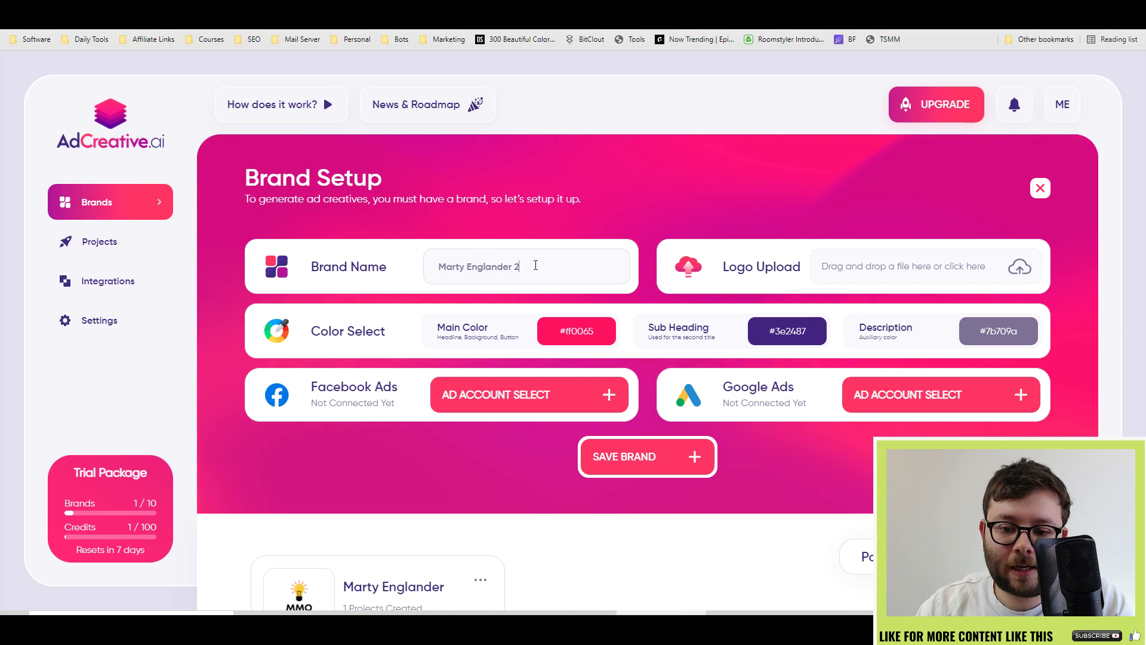
pyautogui.click(1015, 266)
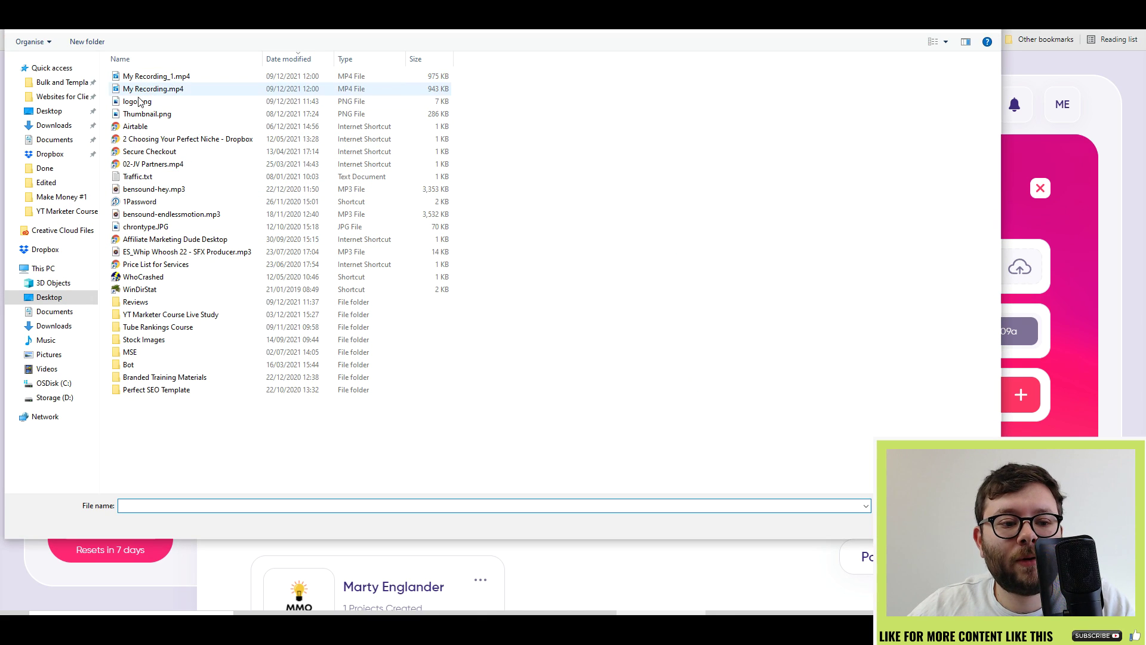
pyautogui.doubleClick(167, 96)
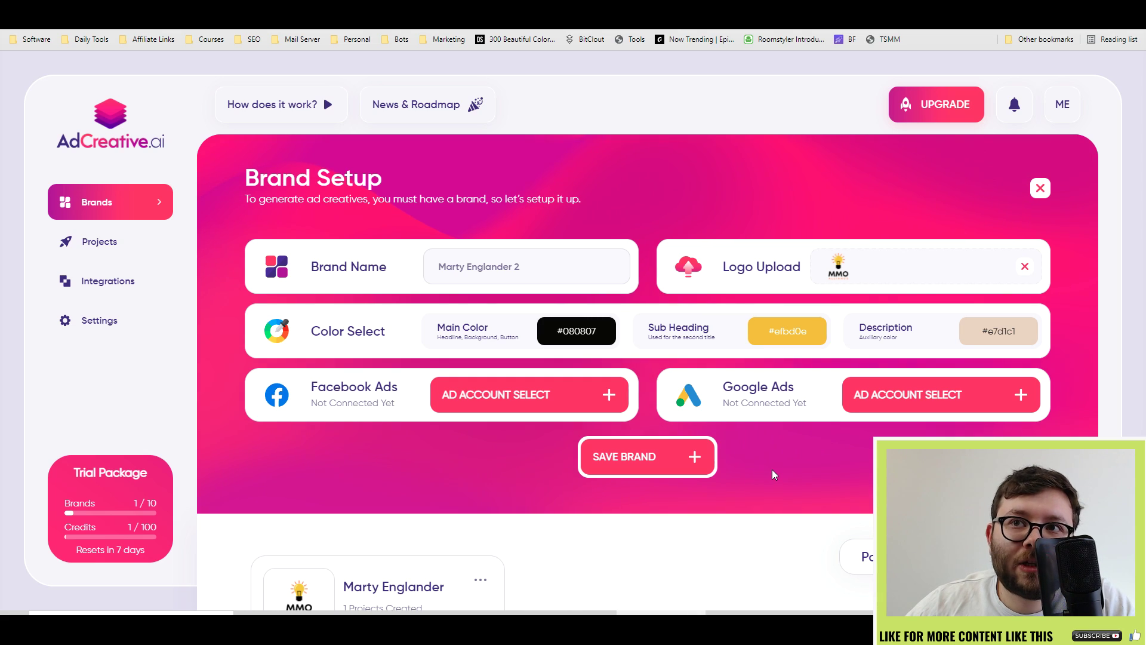
pyautogui.click(638, 453)
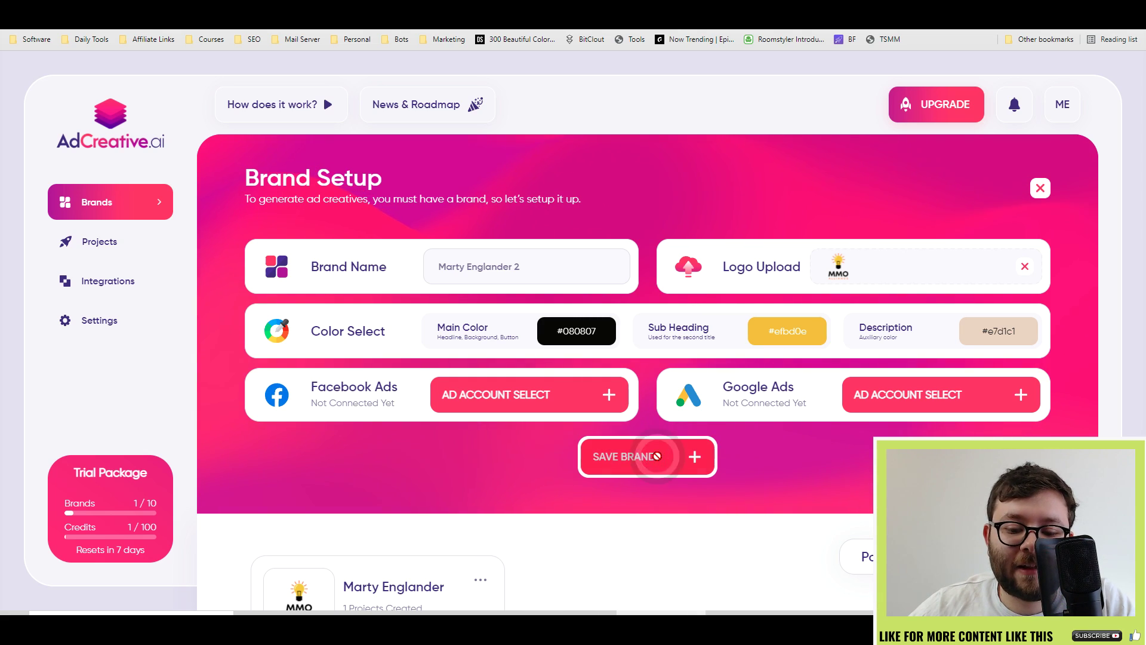
# Step: Keep the Post format and enter the Try Video SEO headline
pyautogui.scroll(-3, 896, 412)
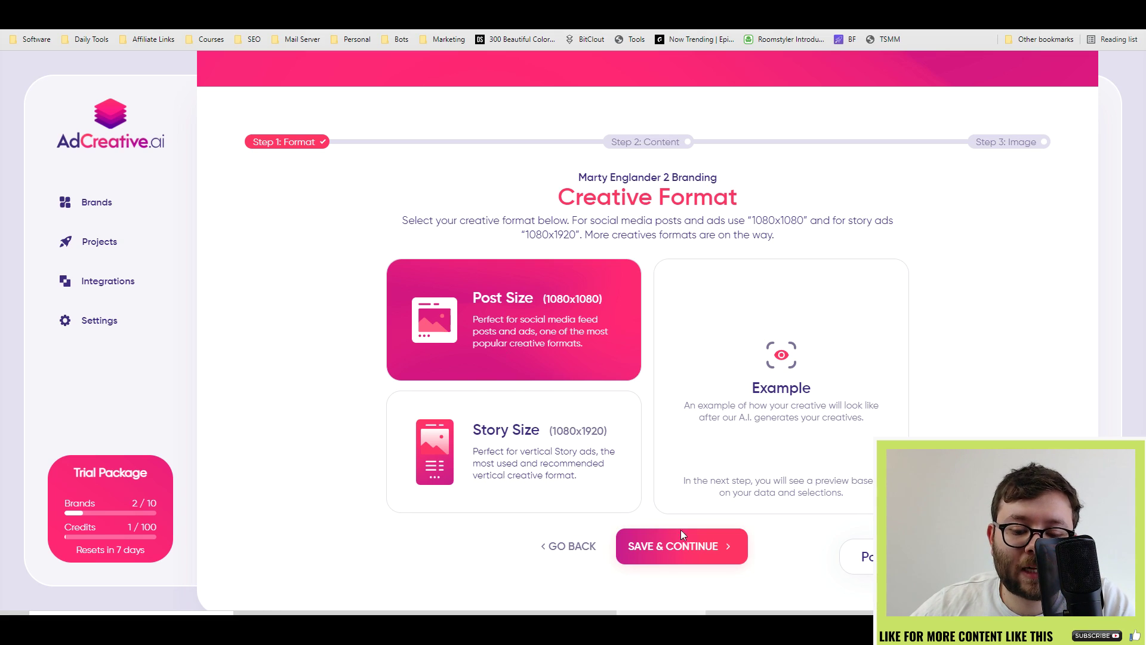
pyautogui.click(676, 557)
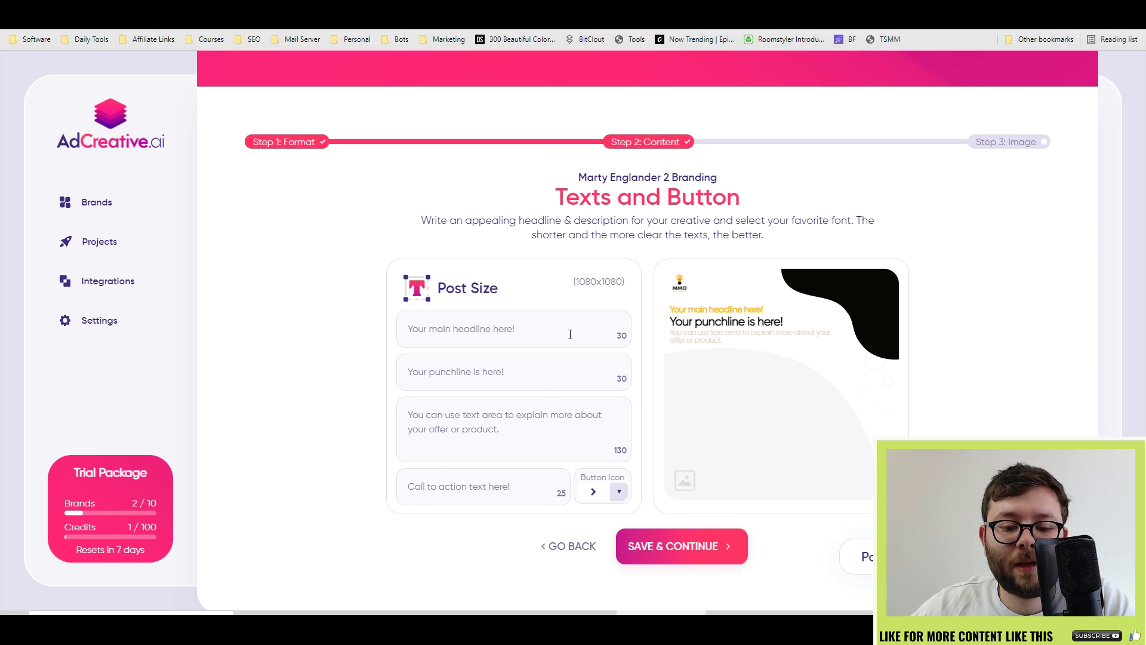
pyautogui.click(570, 334)
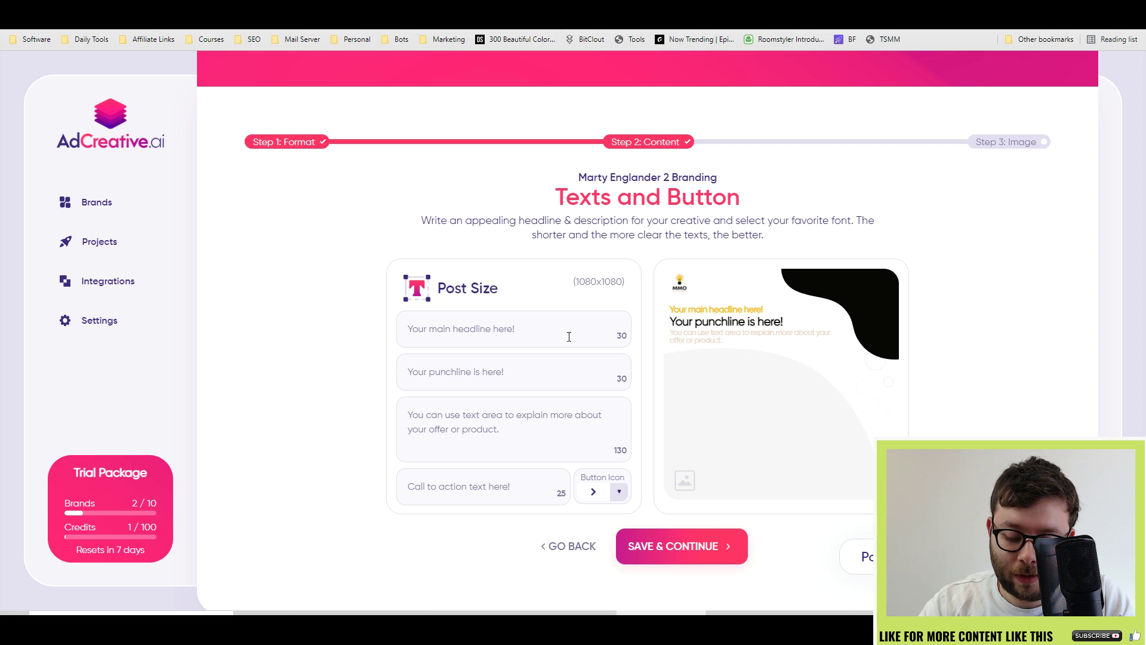
pyautogui.write('Try Video SEO')
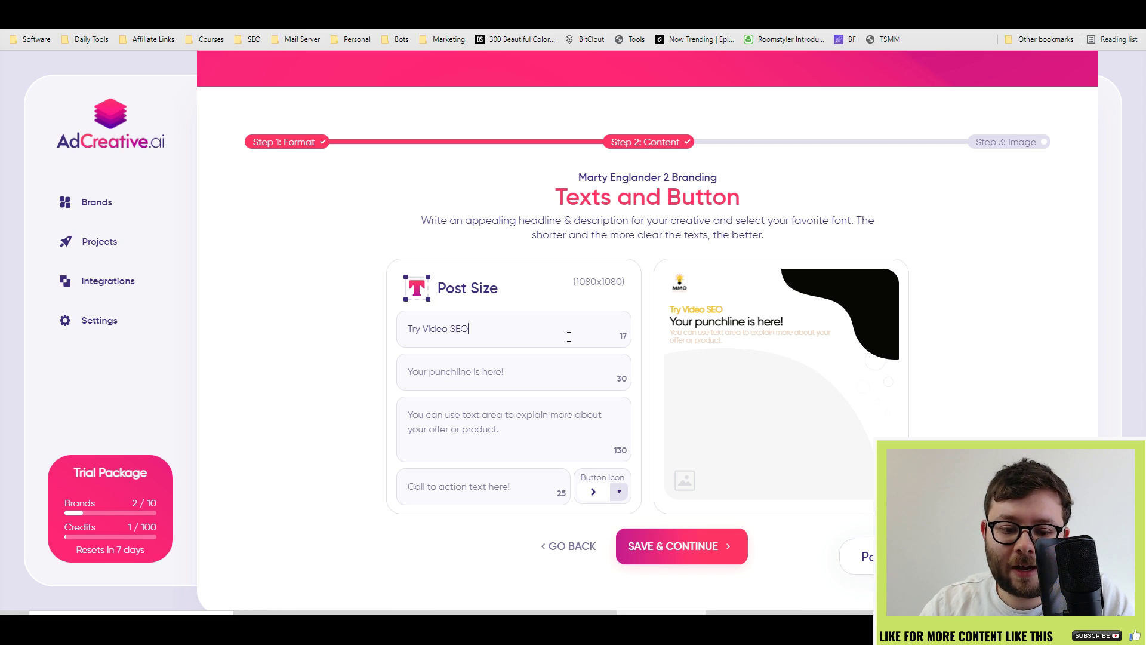
pyautogui.write('I')
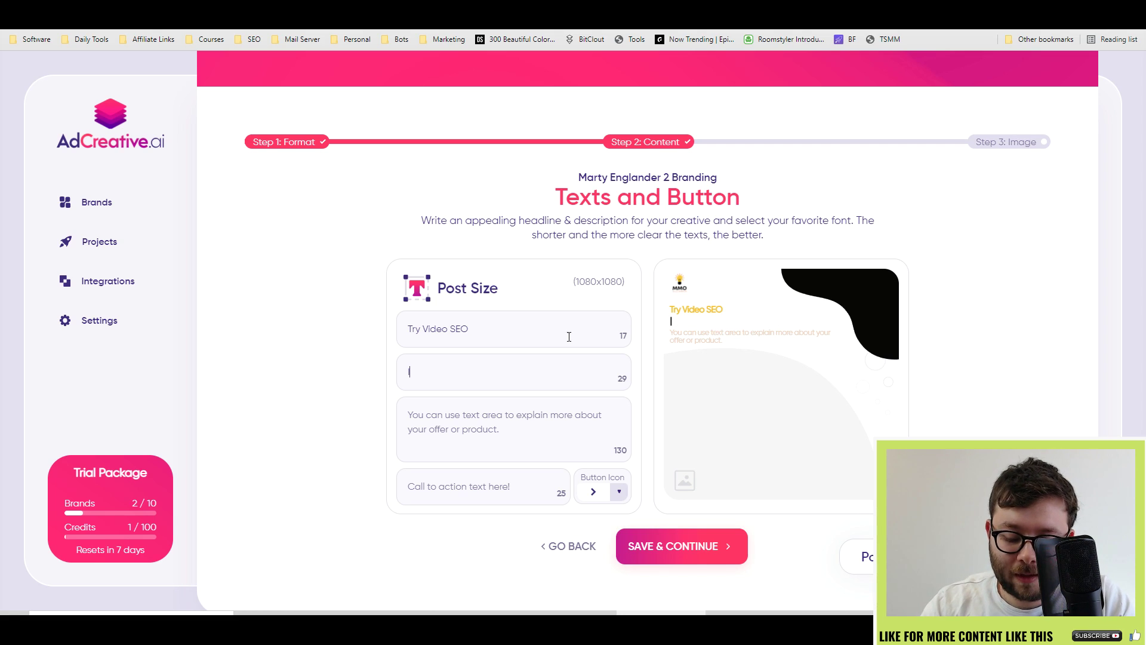
pyautogui.write("t's better t")
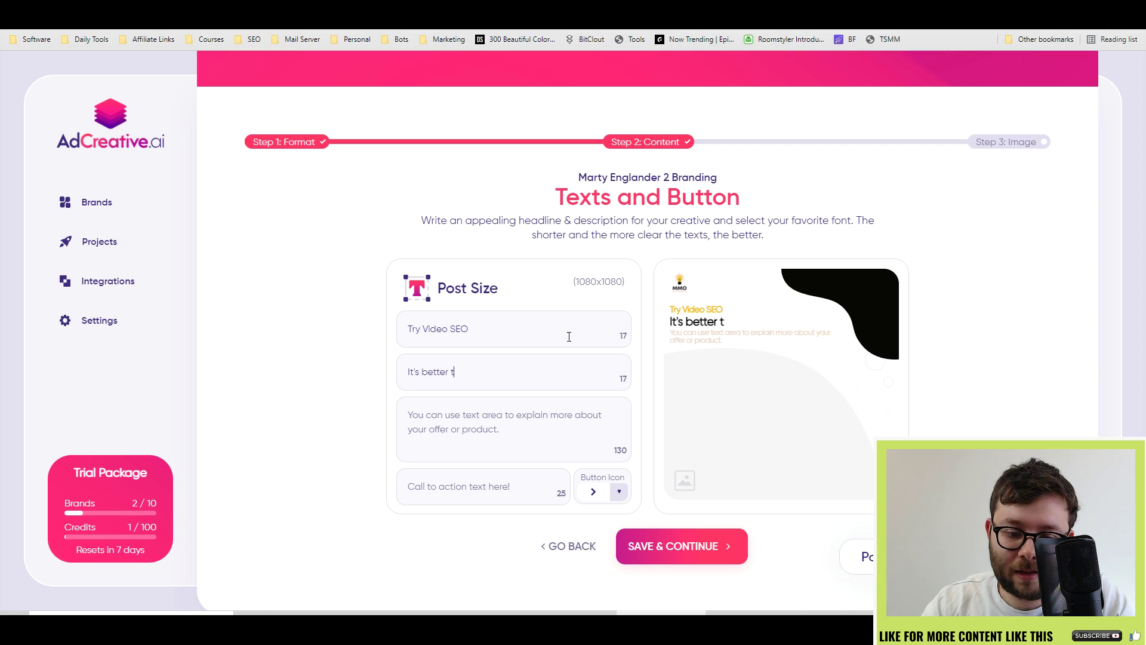
pyautogui.write('han website SEO')
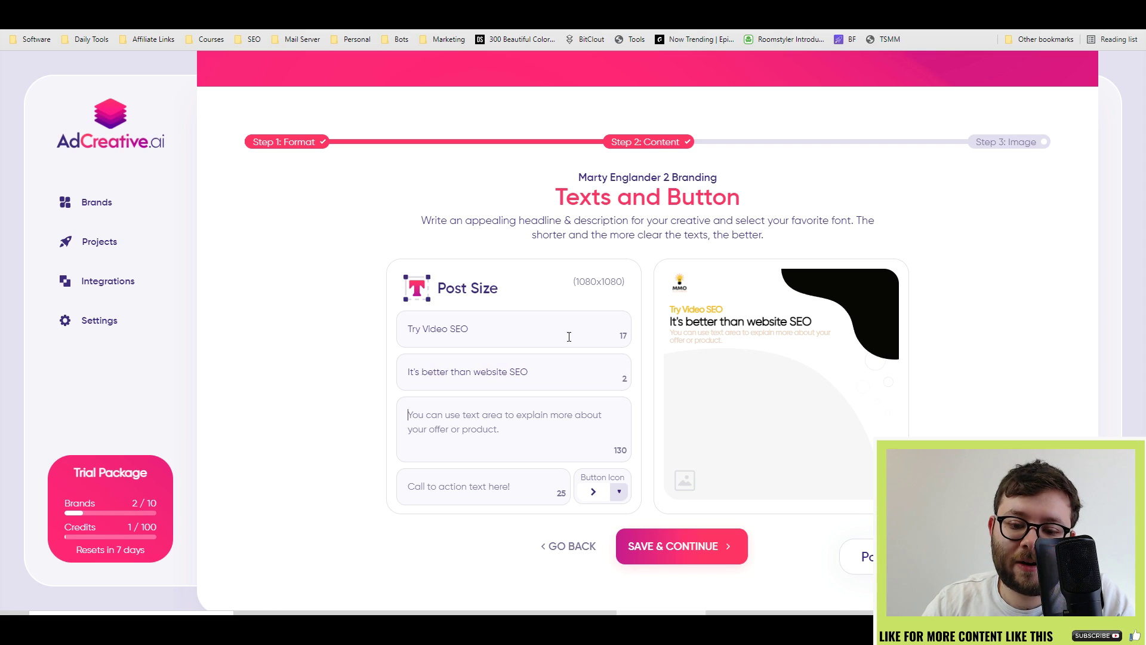
pyautogui.write('I')
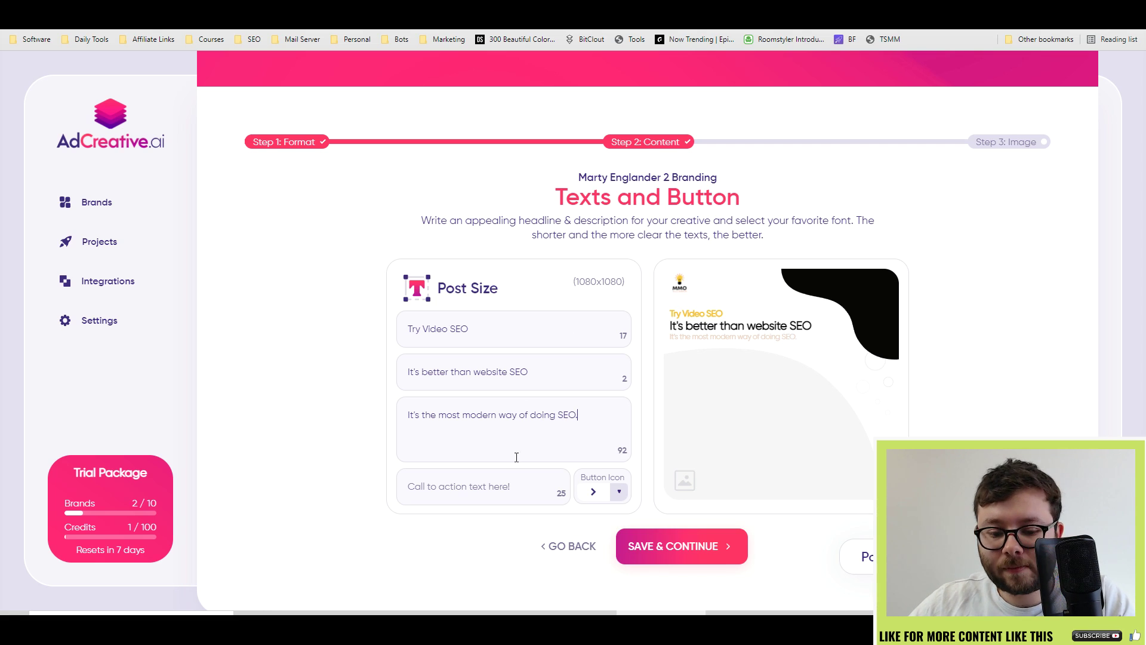
# Step: Set the call-to-action button to 'Learn More' with an arrow icon
pyautogui.click(513, 482)
pyautogui.write('Learn M')
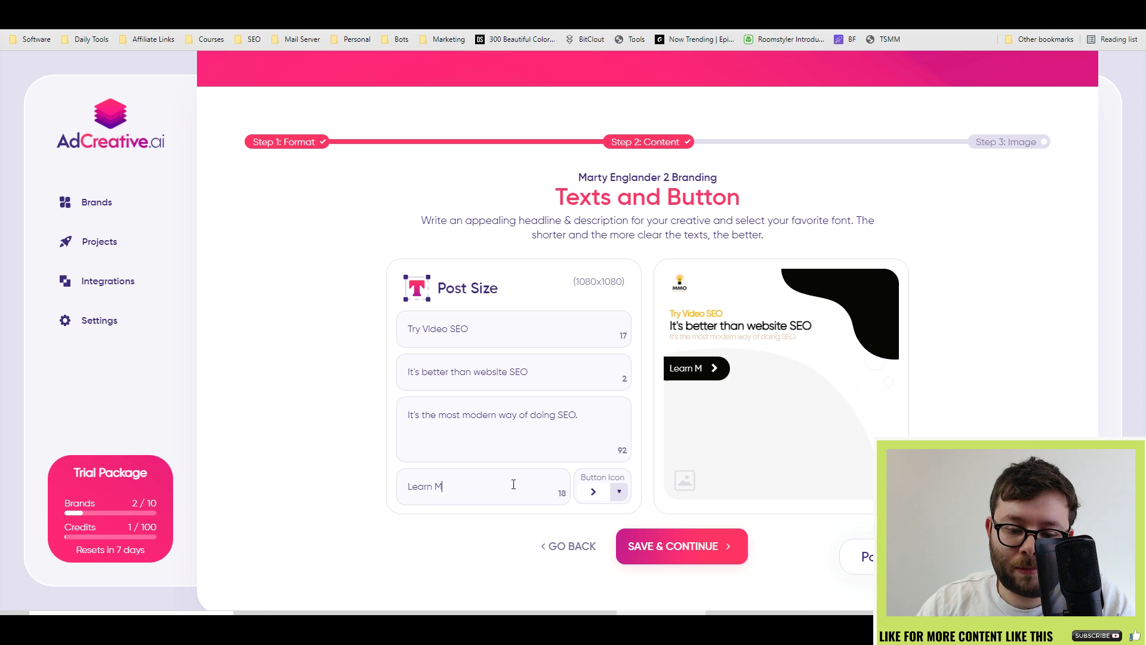
pyautogui.write('ore')
pyautogui.click(605, 500)
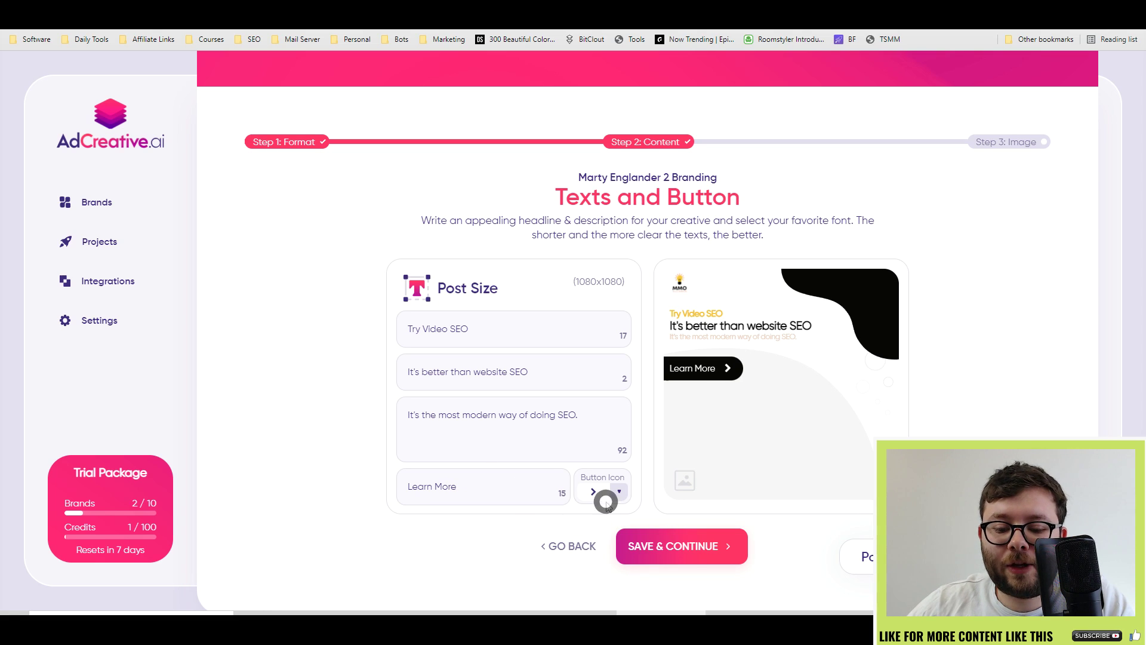
pyautogui.click(618, 489)
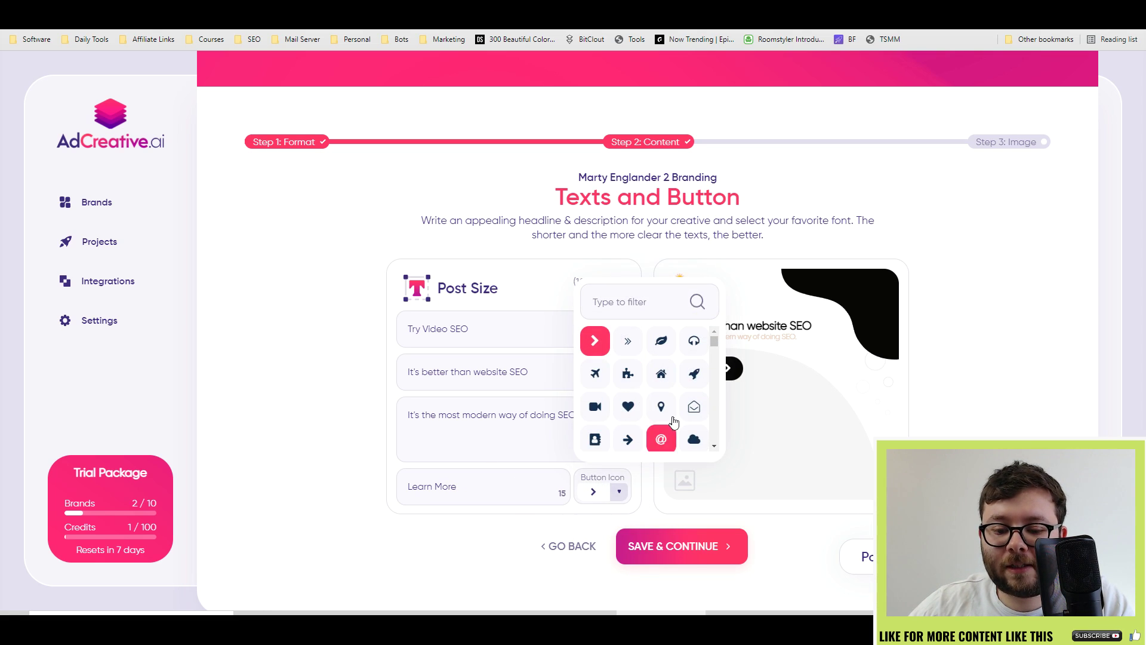
pyautogui.click(626, 437)
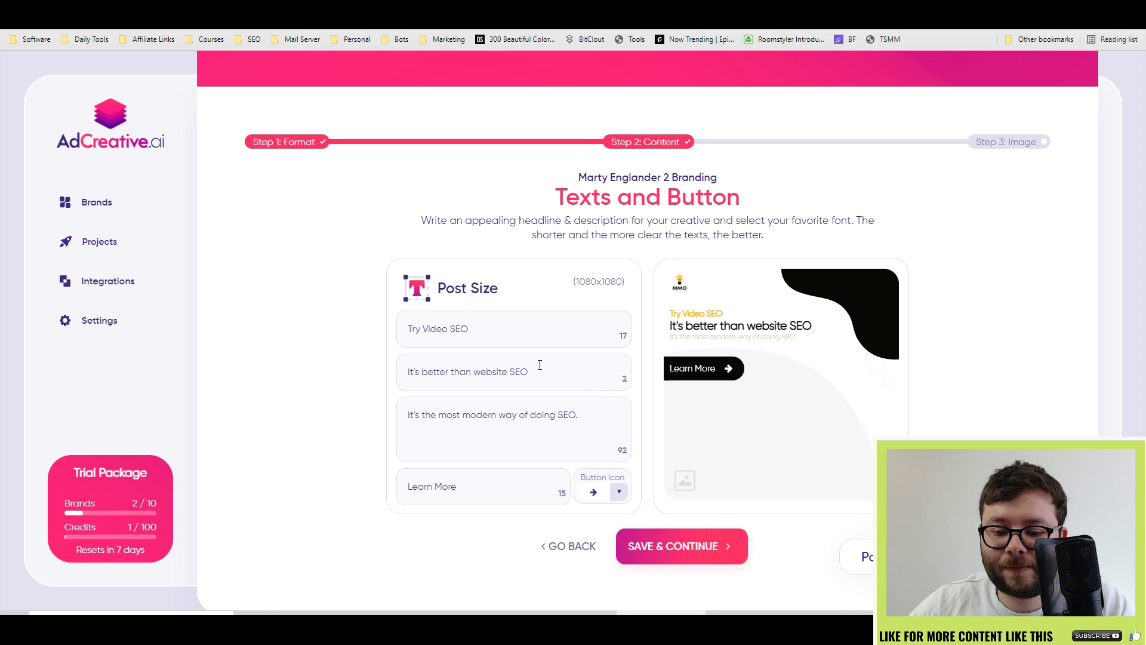
# Step: Save the texts and search the free stock image engine for 'video'
pyautogui.click(683, 543)
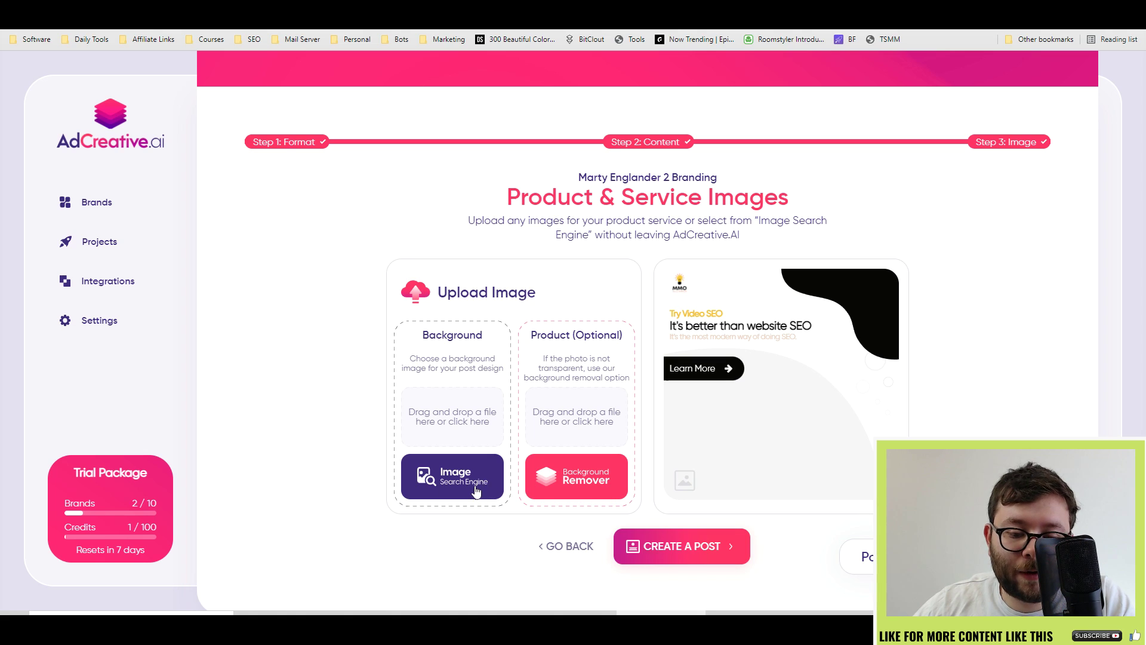
pyautogui.click(440, 486)
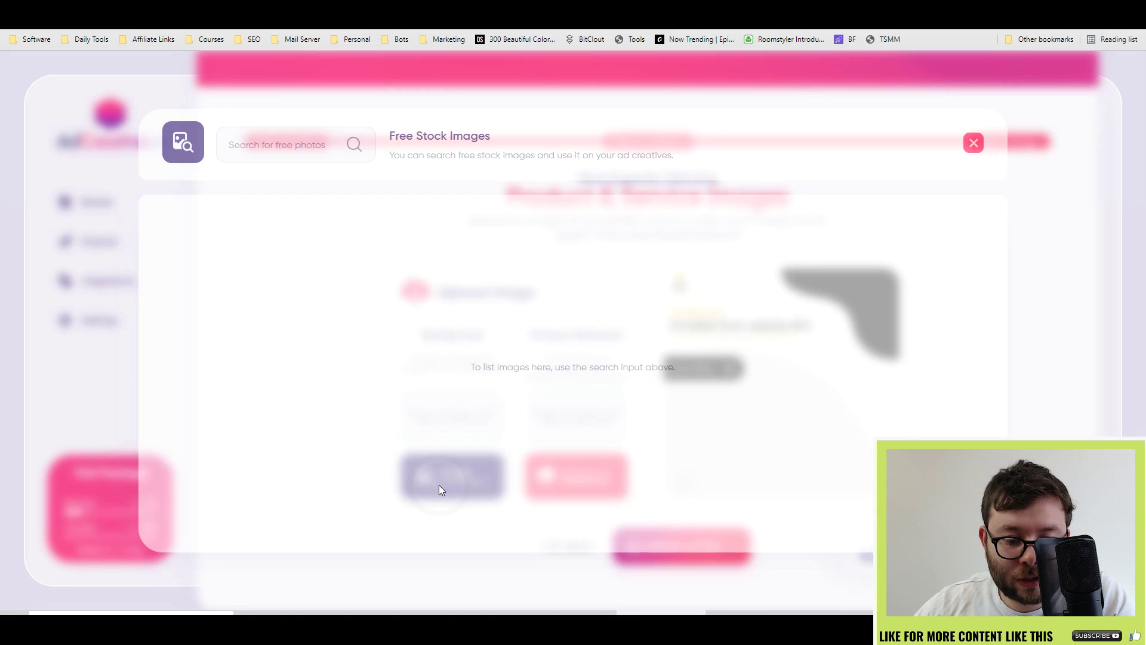
pyautogui.click(281, 152)
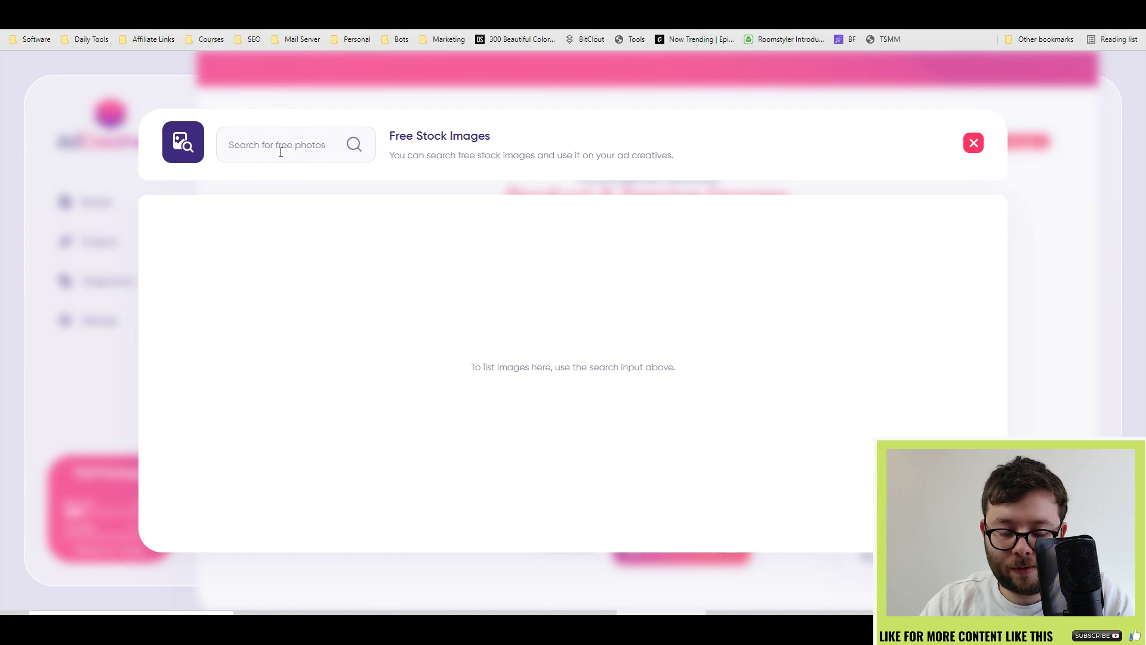
pyautogui.write('video')
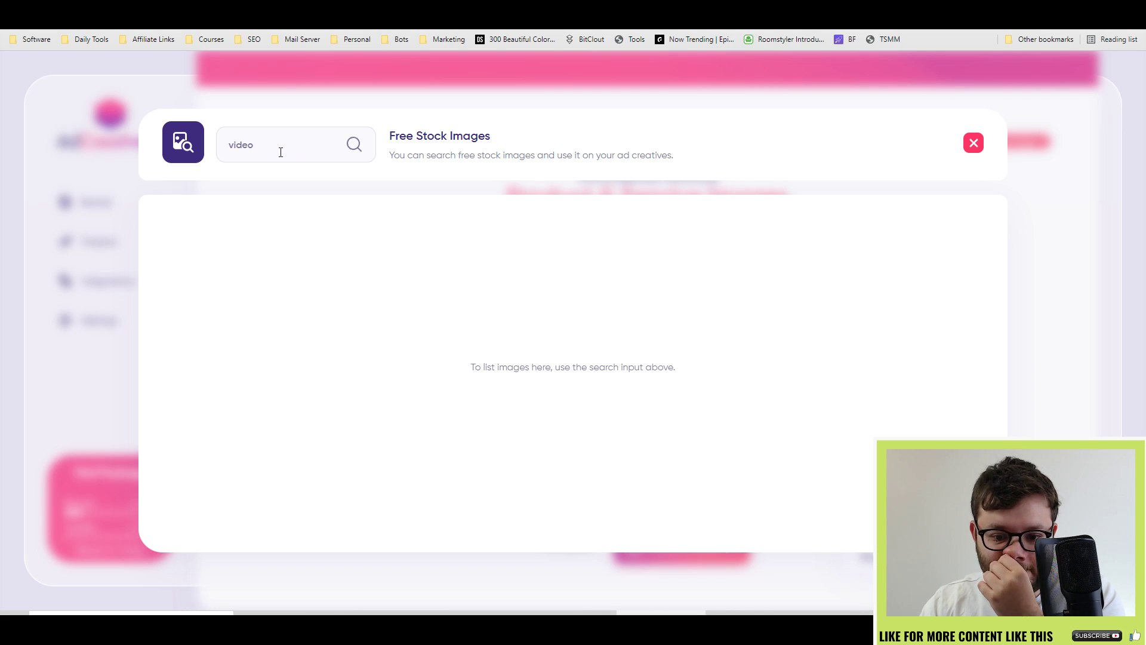
pyautogui.press('Return')
# Step: Pick the woman-in-library photo, shift the crop right, and use it as background
pyautogui.scroll(-5, 737, 387)
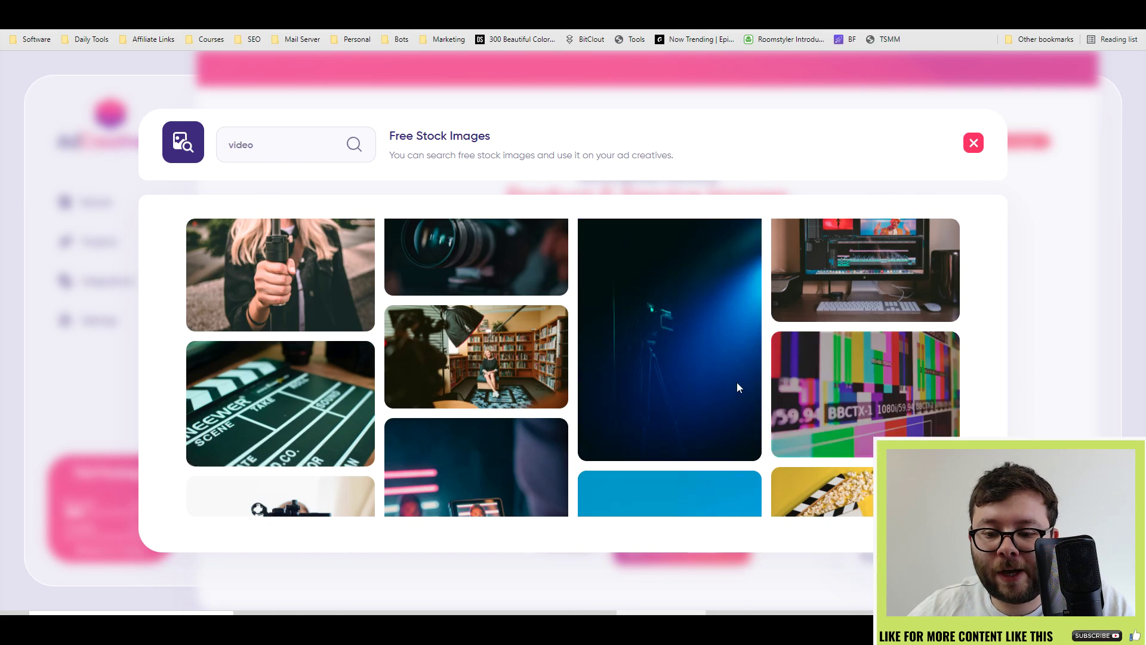
pyautogui.scroll(-2, 717, 376)
pyautogui.scroll(2, 573, 361)
pyautogui.click(536, 357)
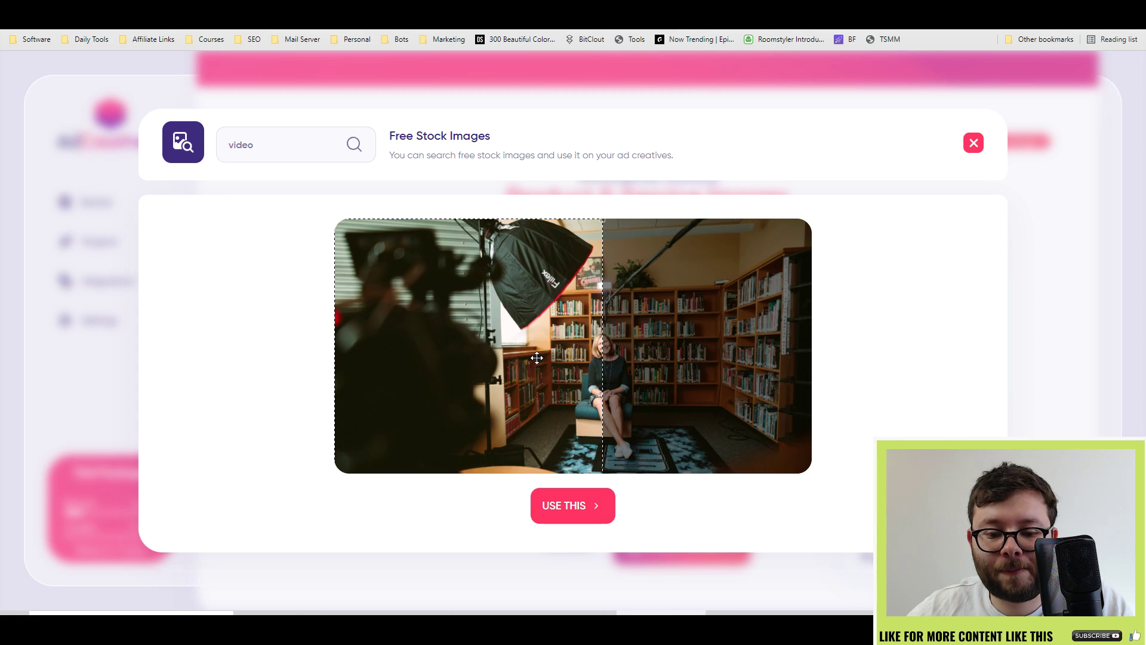
pyautogui.moveTo(573, 397); pyautogui.dragTo(703, 401)
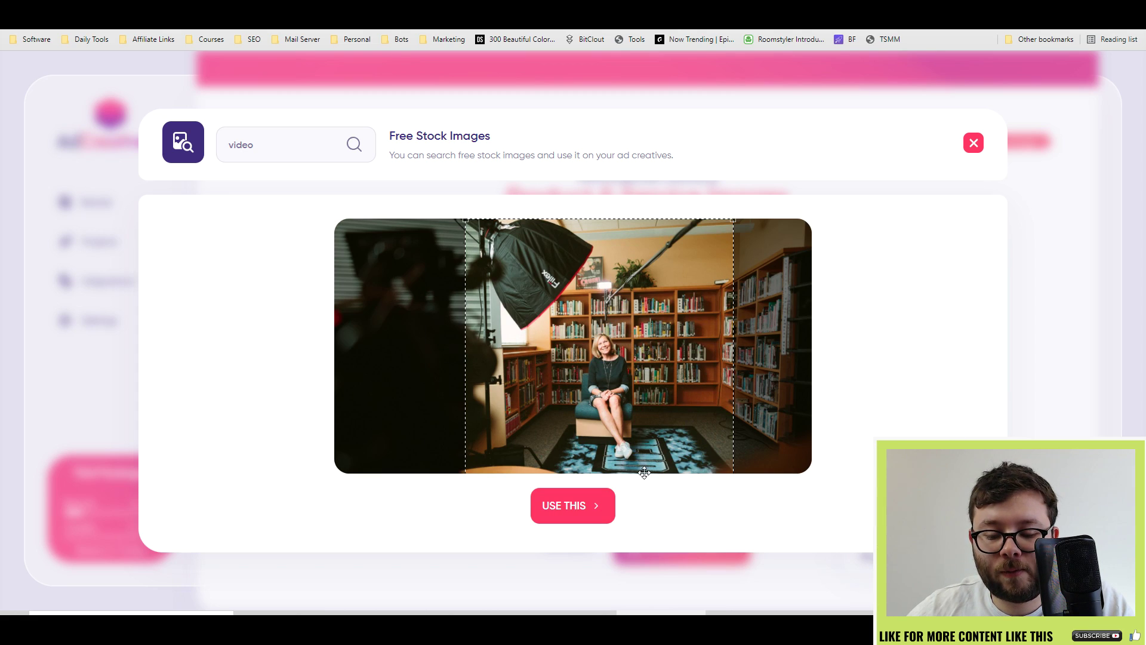
pyautogui.click(600, 506)
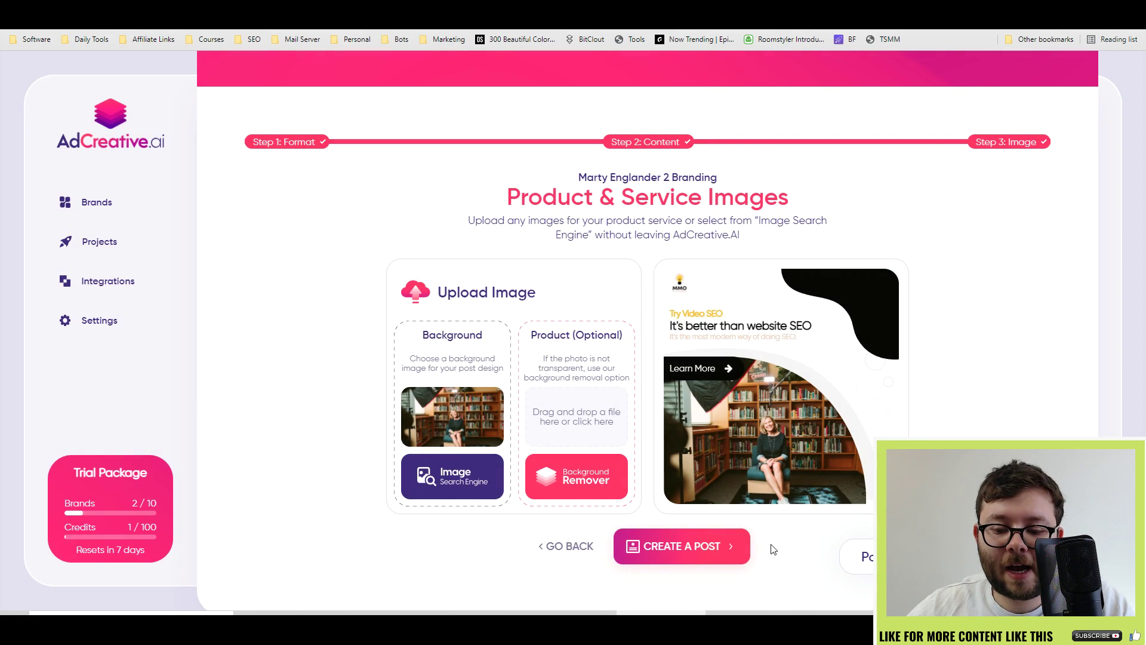
# Step: Create the post, enter 'Demo' as the project name, and save & generate
pyautogui.click(715, 549)
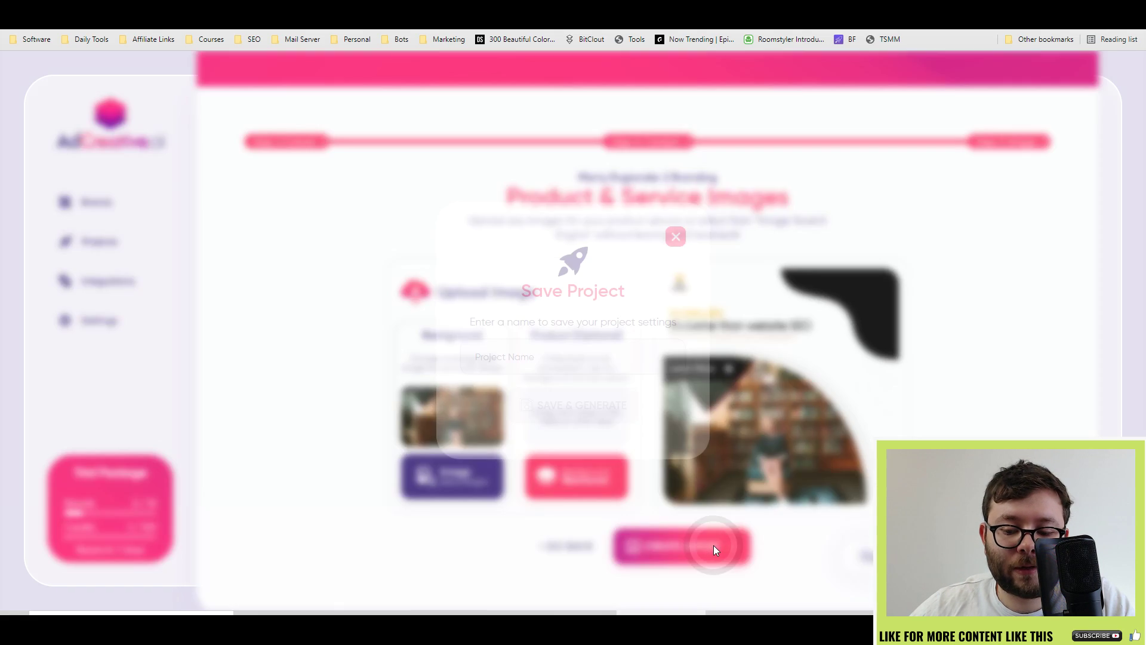
pyautogui.click(564, 363)
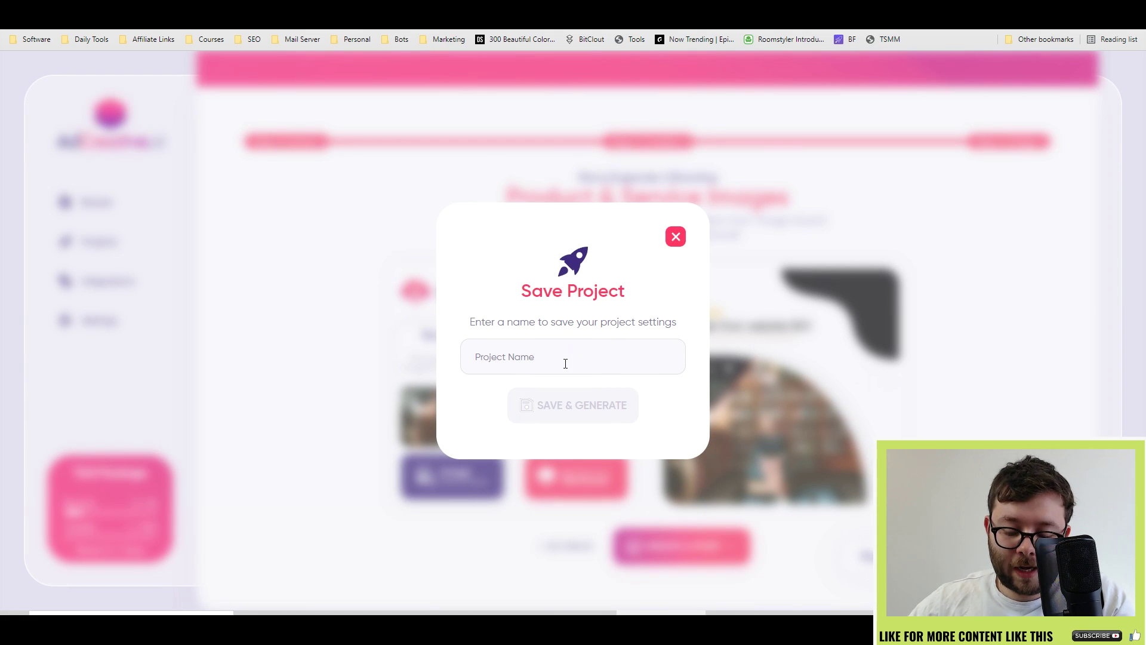
pyautogui.write('Demo')
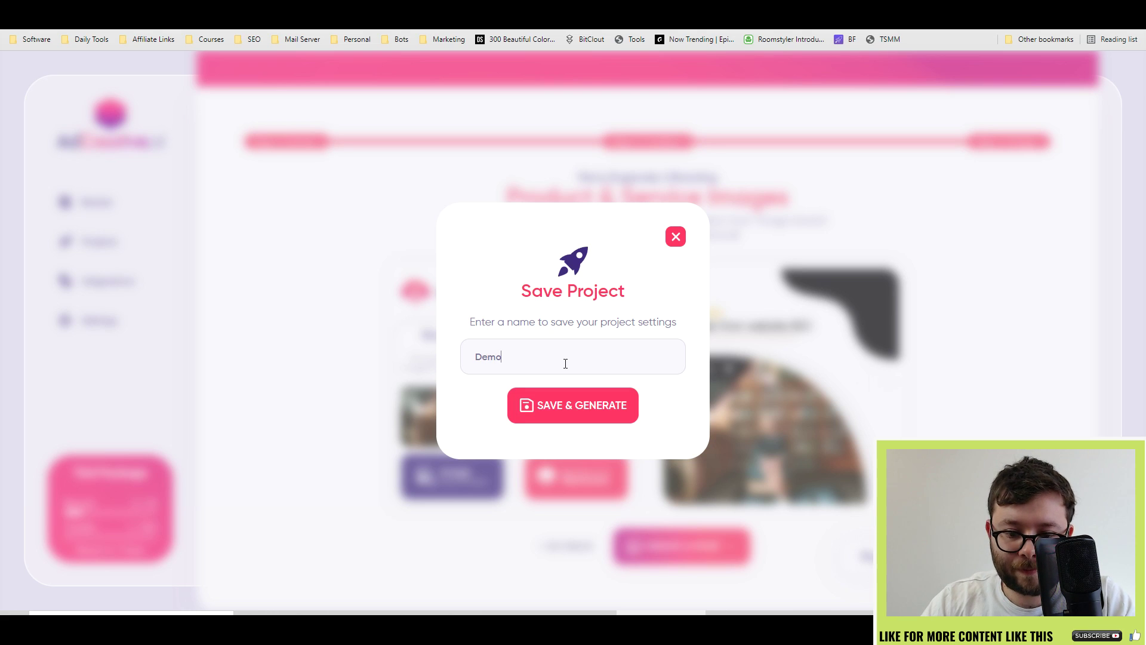
pyautogui.click(569, 414)
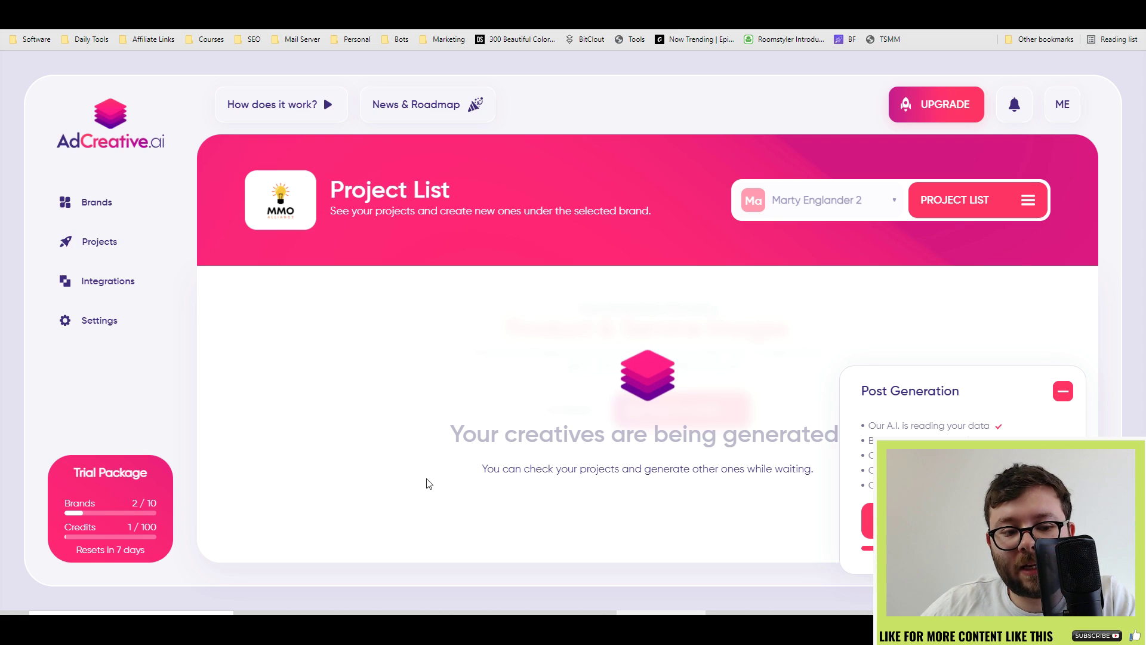
# Step: Open the Demo project's generated posts from the brand list and scroll through them
pyautogui.click(97, 200)
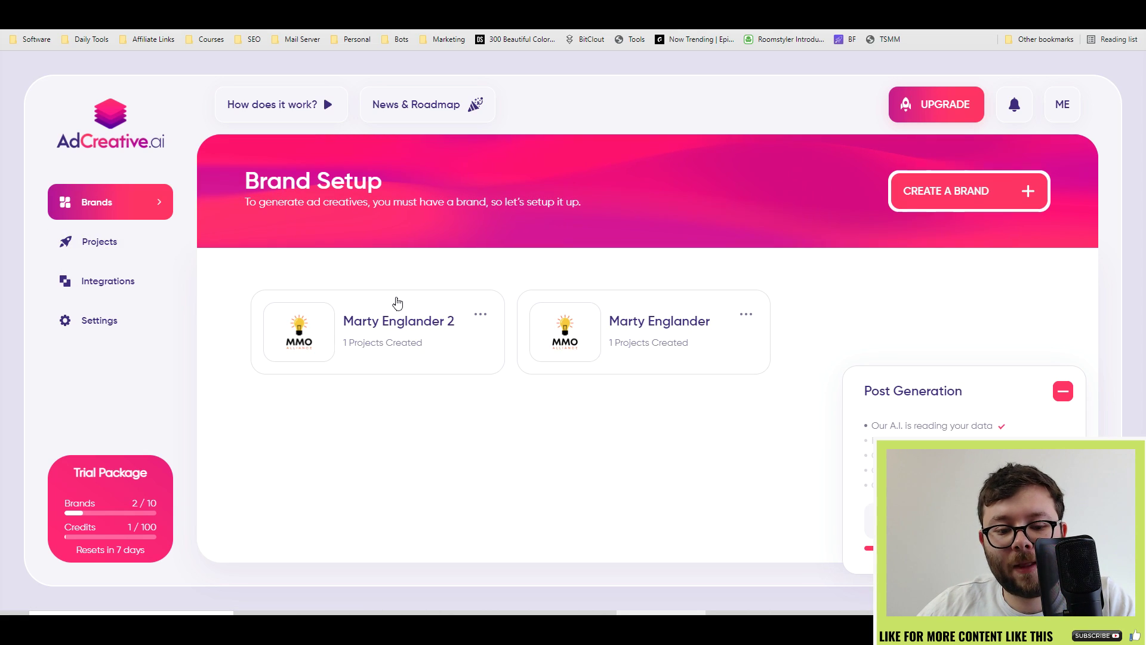
pyautogui.click(644, 328)
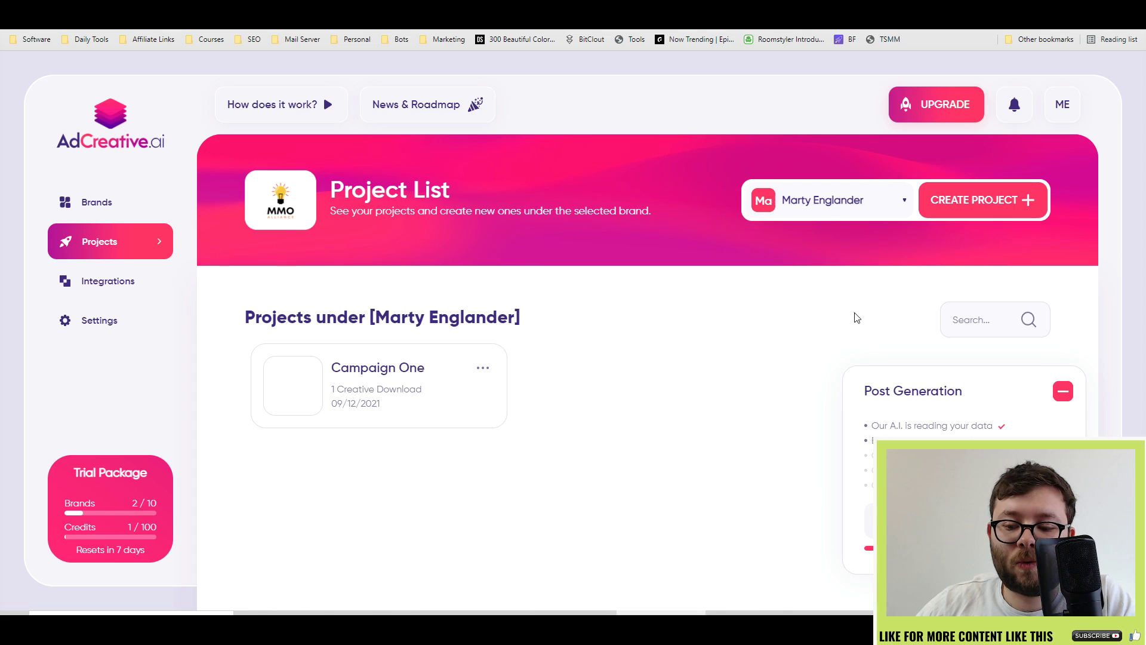
pyautogui.click(1062, 393)
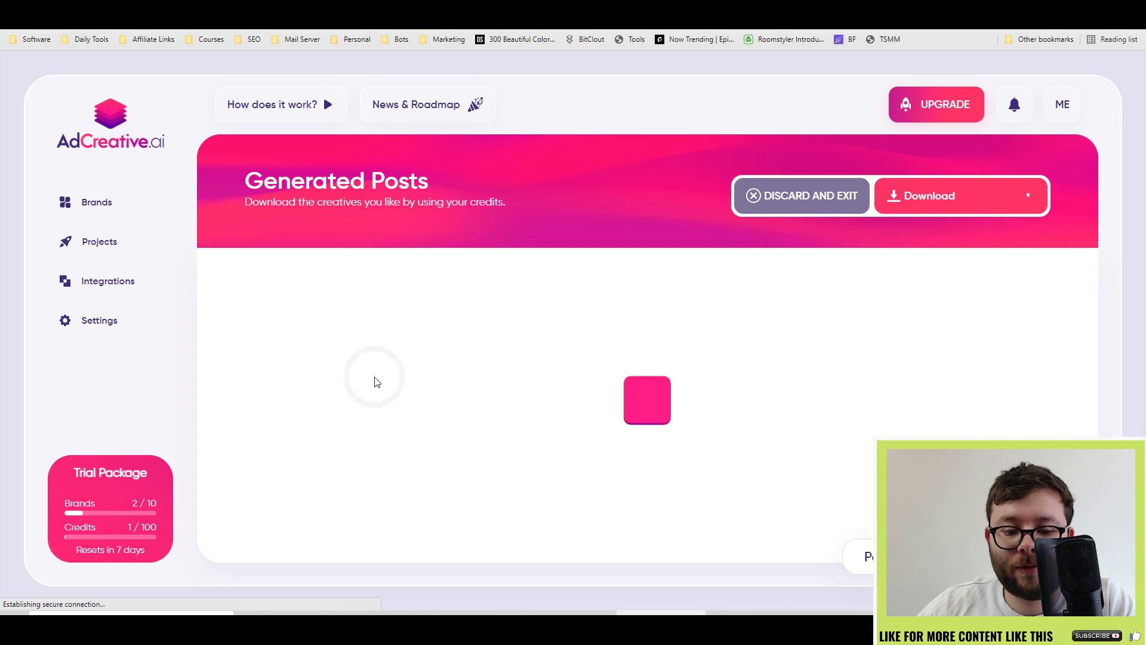
pyautogui.scroll(-3, 851, 170)
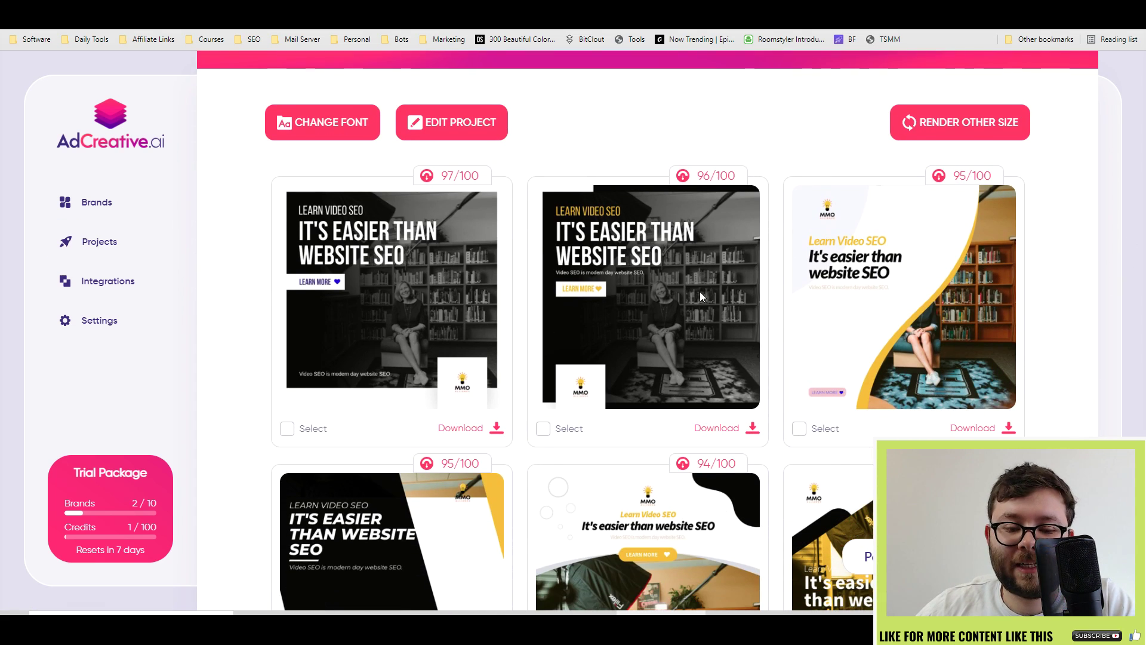
pyautogui.scroll(-5, 654, 267)
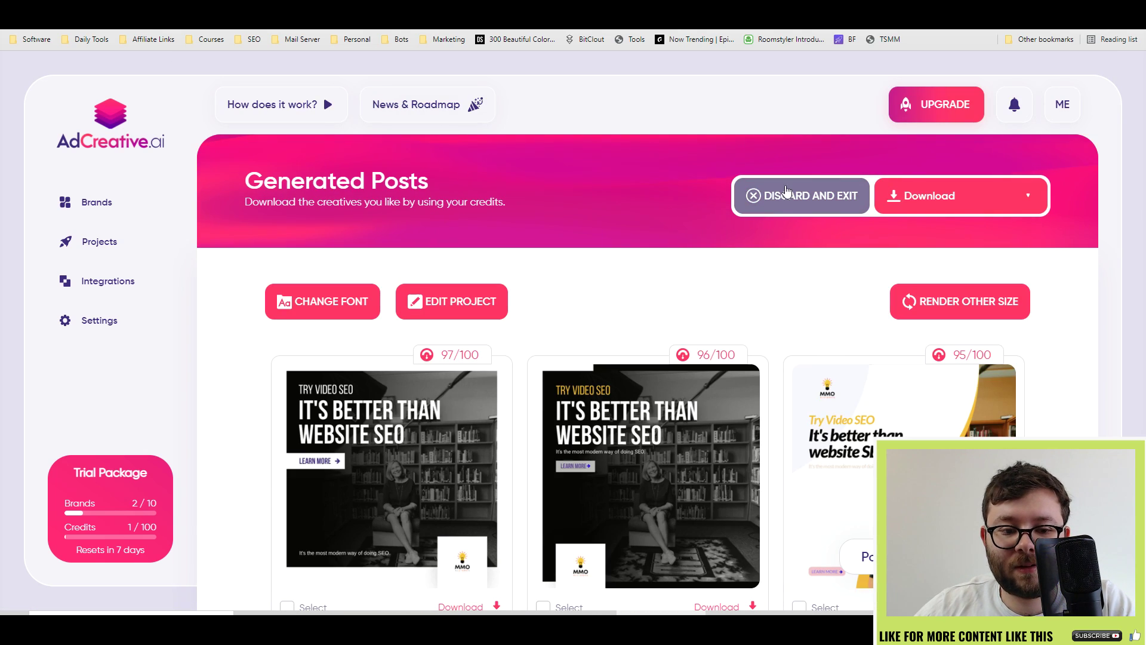
pyautogui.scroll(-3, 788, 197)
pyautogui.scroll(-1, 788, 257)
pyautogui.scroll(-4, 788, 257)
pyautogui.scroll(-3, 789, 269)
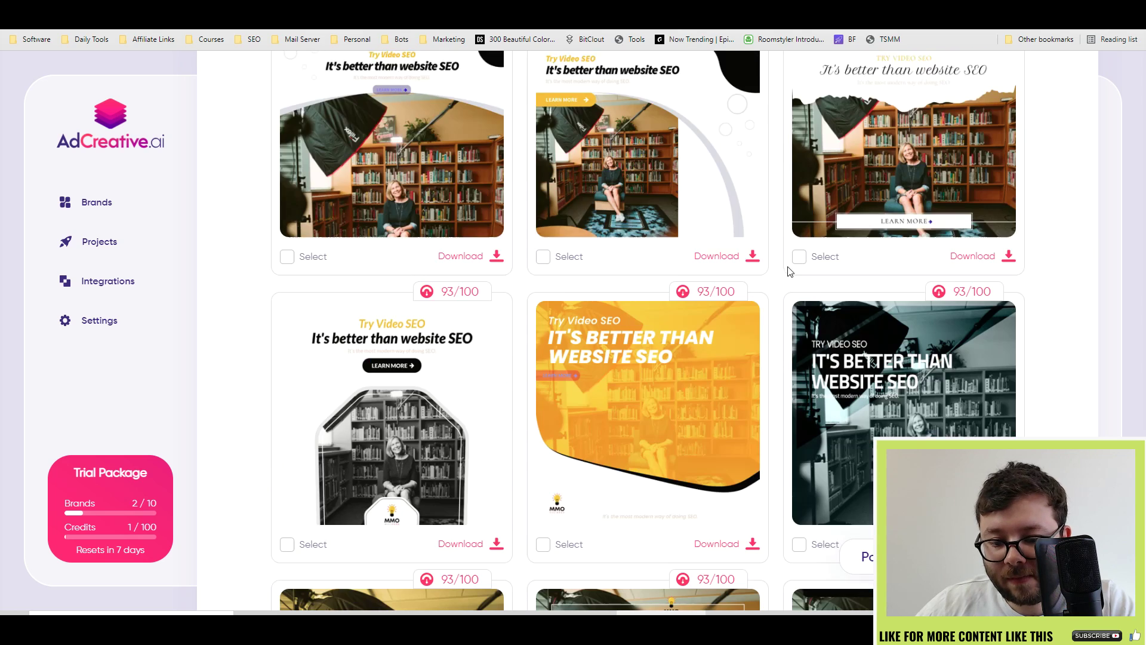
pyautogui.scroll(-3, 925, 266)
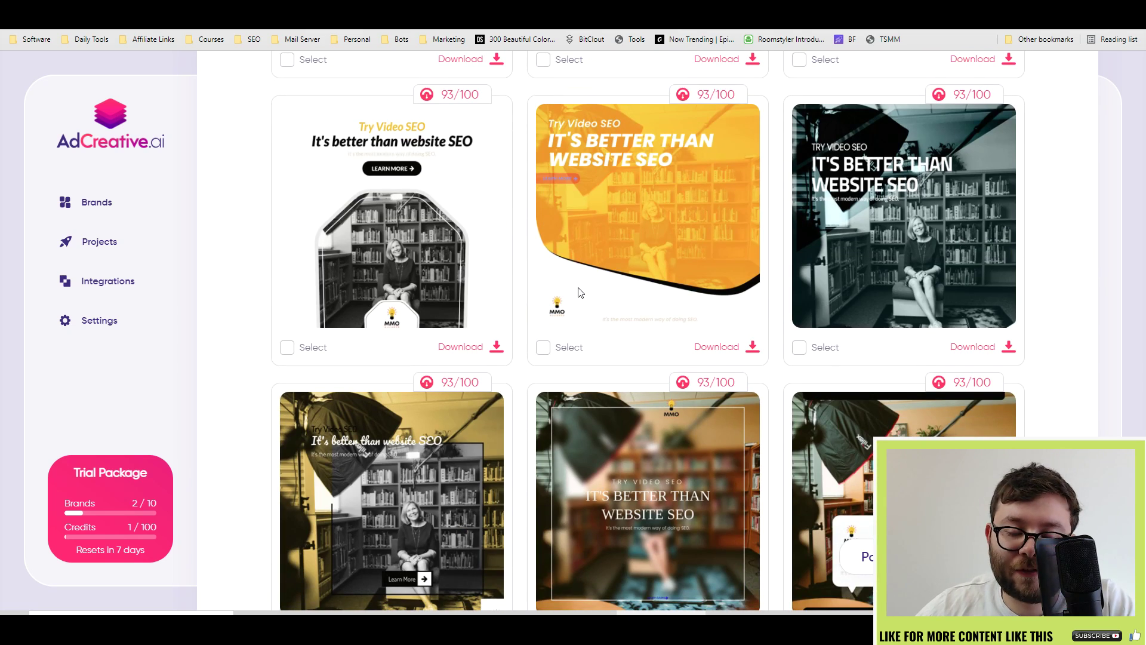
# Step: Return to a post, download it as 19.Post.png, and close the Photos viewer
pyautogui.scroll(2, 915, 295)
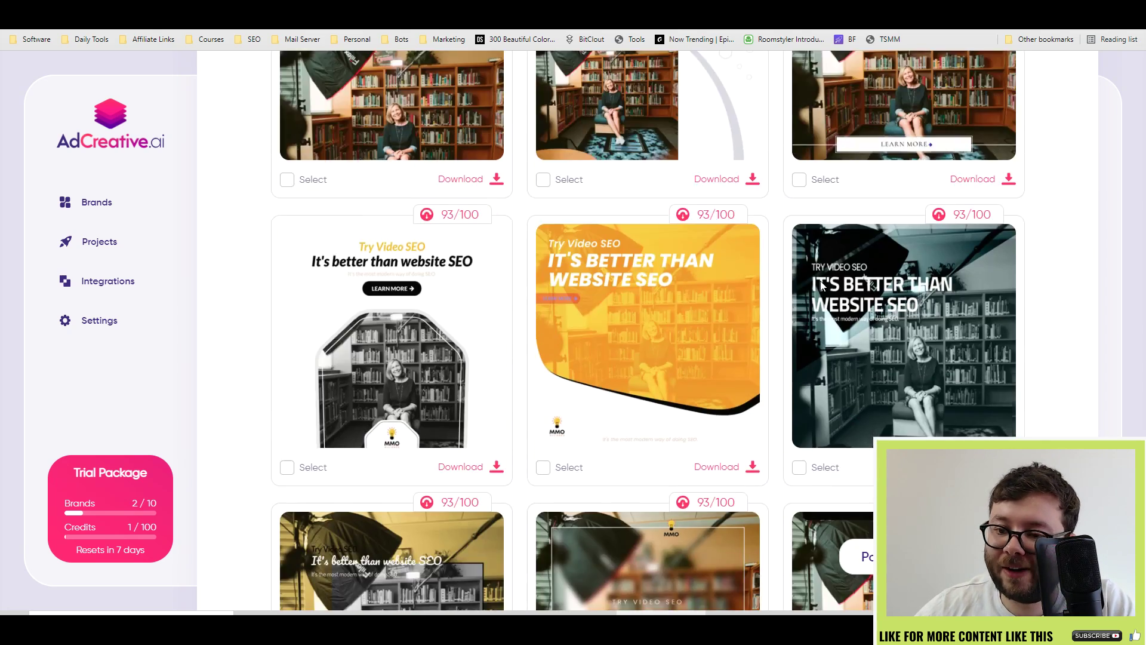
pyautogui.scroll(2, 746, 288)
pyautogui.scroll(5, 746, 288)
pyautogui.scroll(-3, 891, 251)
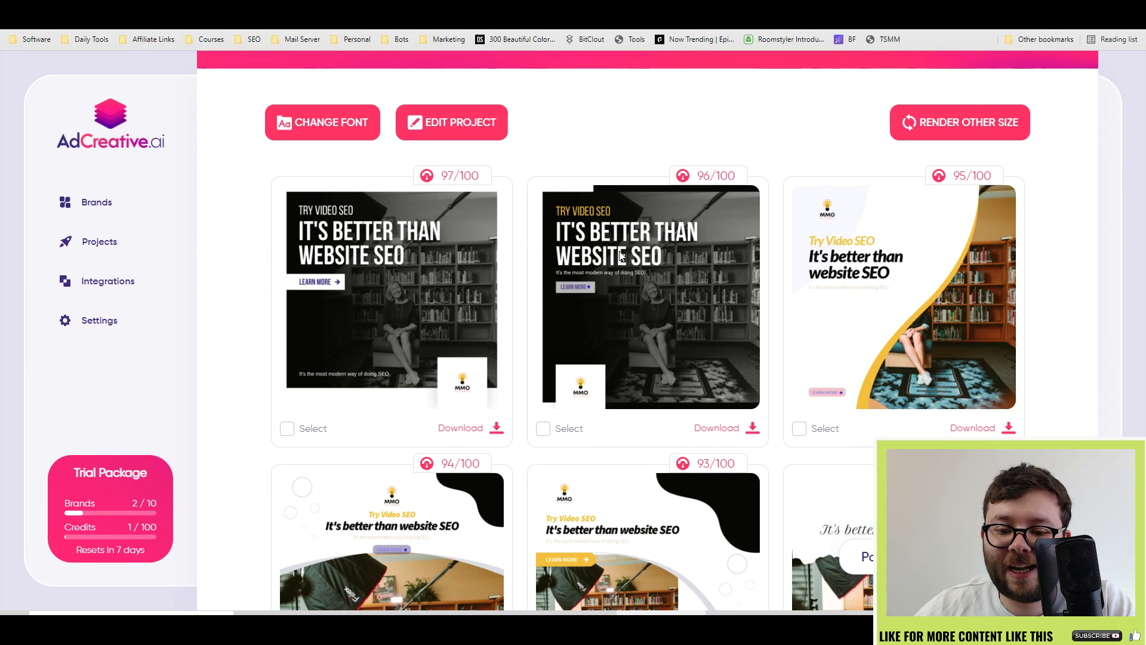
pyautogui.scroll(-5, 942, 287)
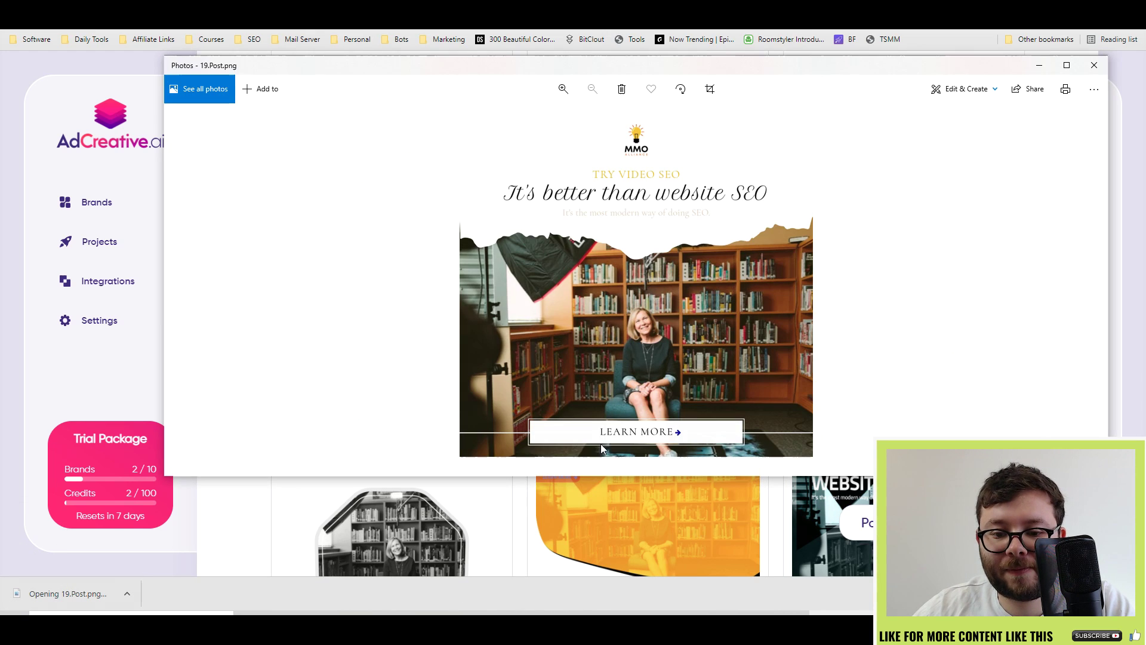
pyautogui.click(1086, 72)
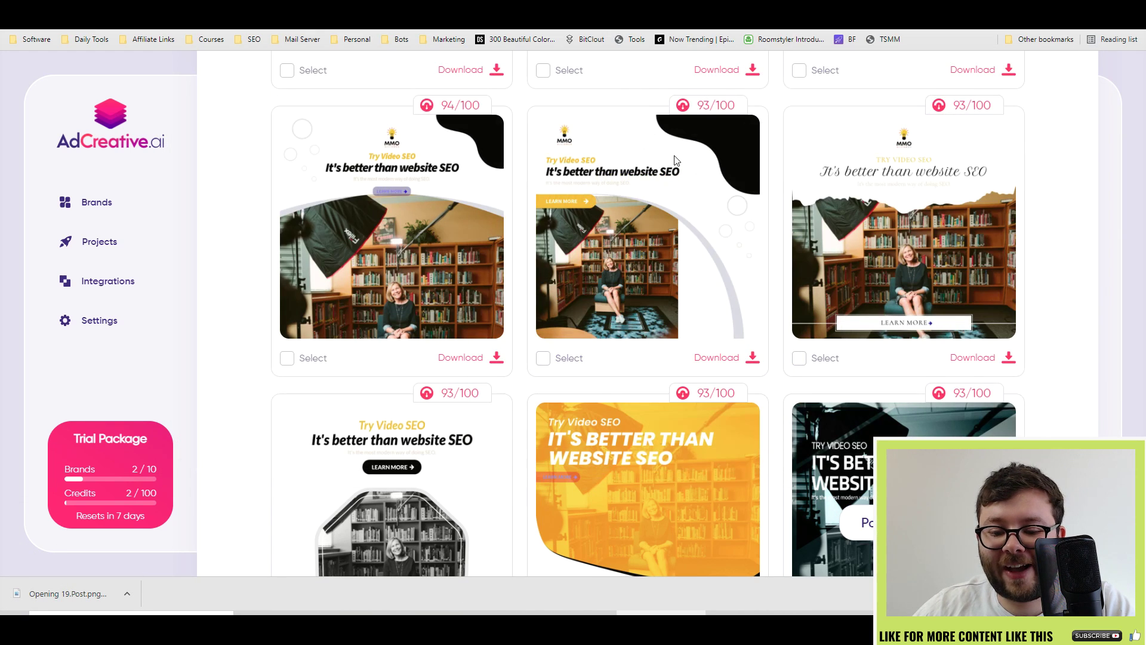
pyautogui.scroll(-3, 542, 260)
pyautogui.scroll(-1, 750, 275)
pyautogui.scroll(-3, 747, 273)
pyautogui.scroll(-2, 742, 275)
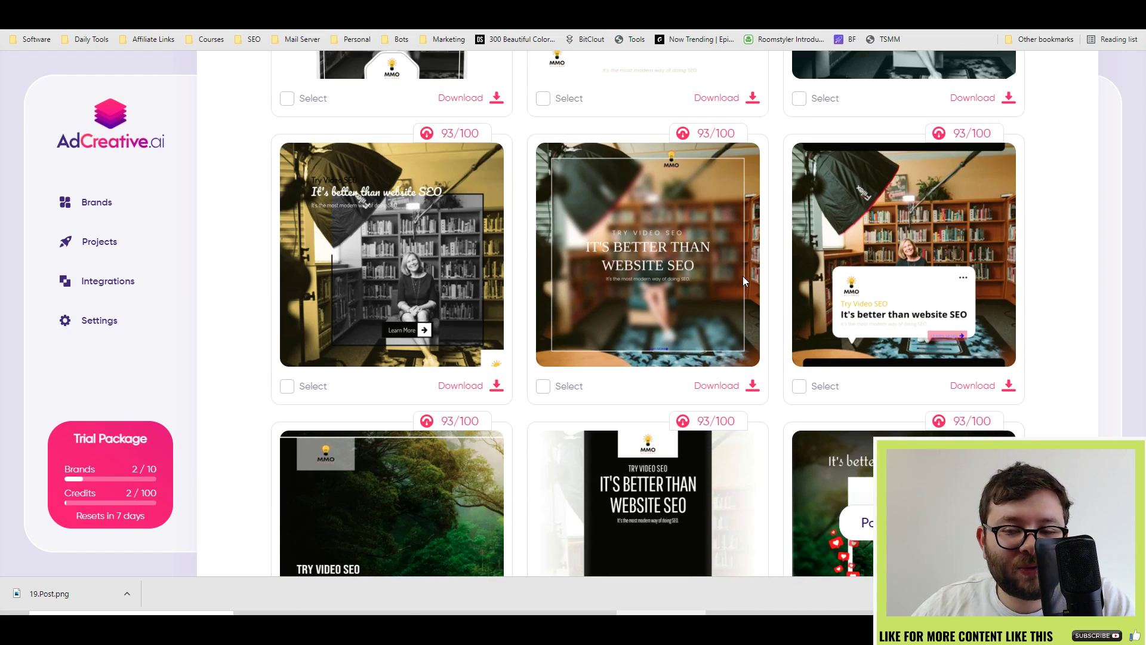
pyautogui.scroll(-2, 741, 281)
pyautogui.scroll(-1, 732, 299)
pyautogui.scroll(-5, 728, 315)
pyautogui.scroll(-3, 692, 326)
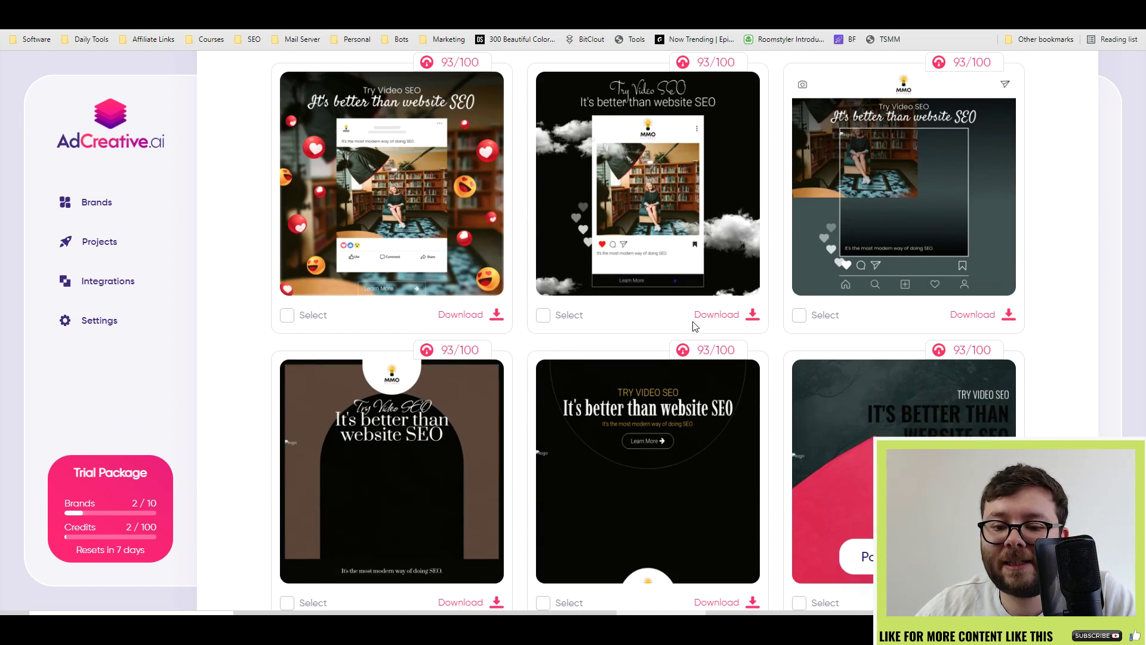
pyautogui.scroll(-2, 746, 262)
pyautogui.scroll(-3, 745, 261)
pyautogui.scroll(-6, 1062, 323)
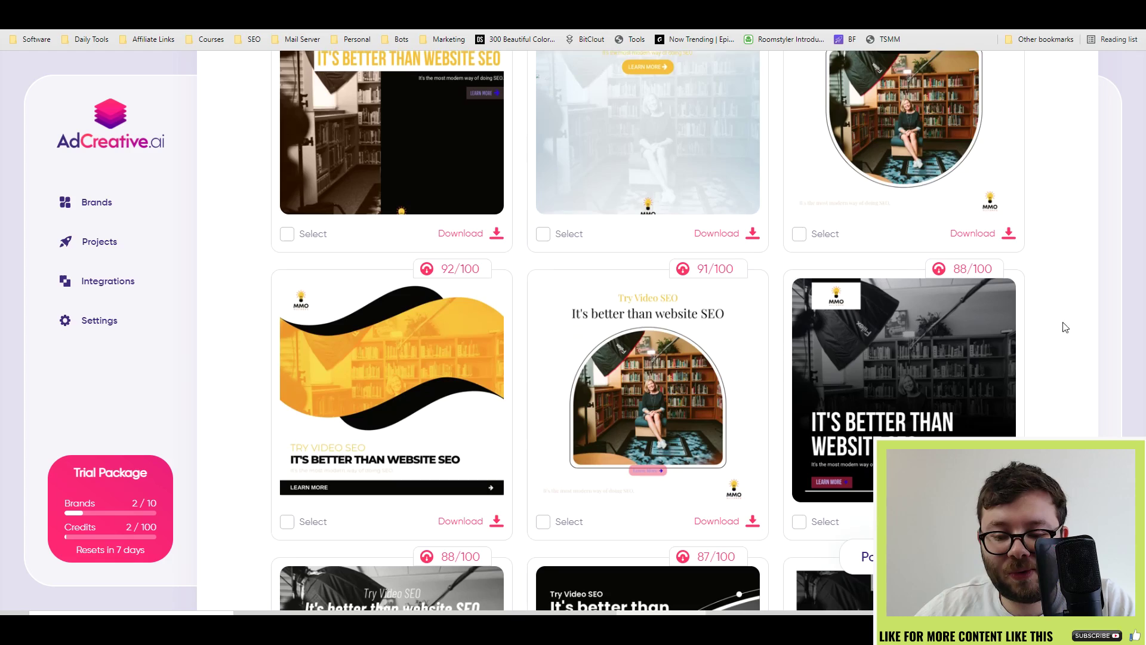
pyautogui.scroll(-1, 887, 389)
pyautogui.scroll(-5, 885, 370)
pyautogui.scroll(-5, 884, 357)
pyautogui.scroll(-5, 1015, 358)
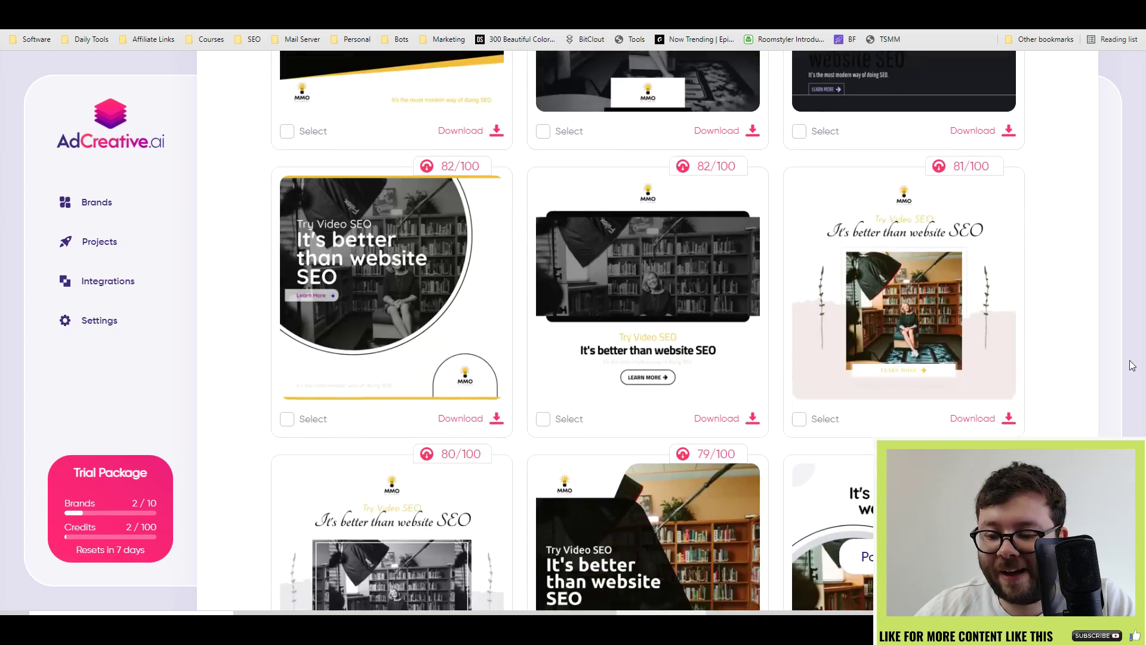
pyautogui.scroll(-1, 1131, 366)
pyautogui.scroll(-1, 1090, 405)
pyautogui.scroll(5, 1037, 371)
pyautogui.scroll(5, 1026, 383)
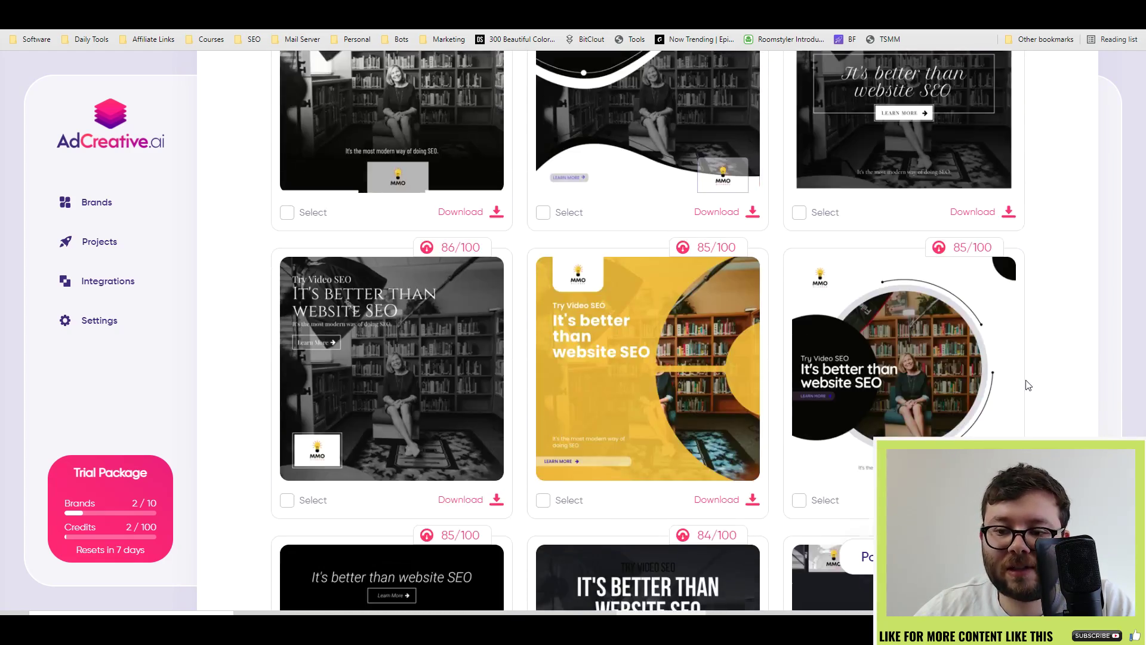
pyautogui.scroll(5, 1027, 379)
pyautogui.scroll(5, 1027, 381)
pyautogui.scroll(5, 1027, 381)
pyautogui.scroll(5, 1021, 380)
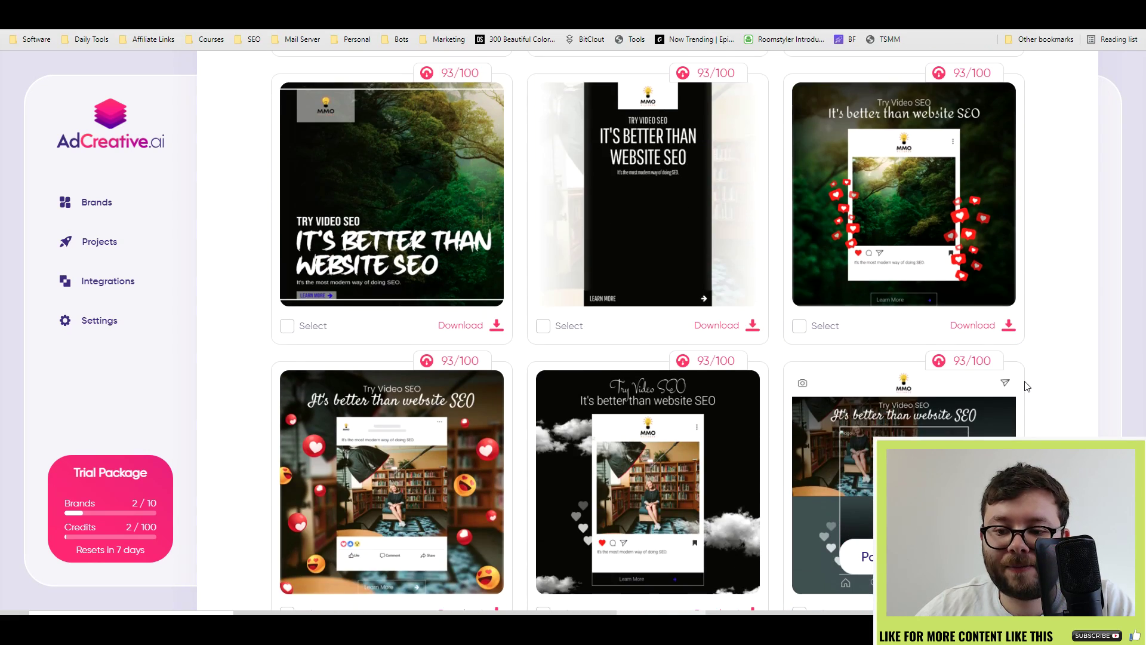
pyautogui.scroll(5, 1039, 379)
pyautogui.scroll(5, 1054, 379)
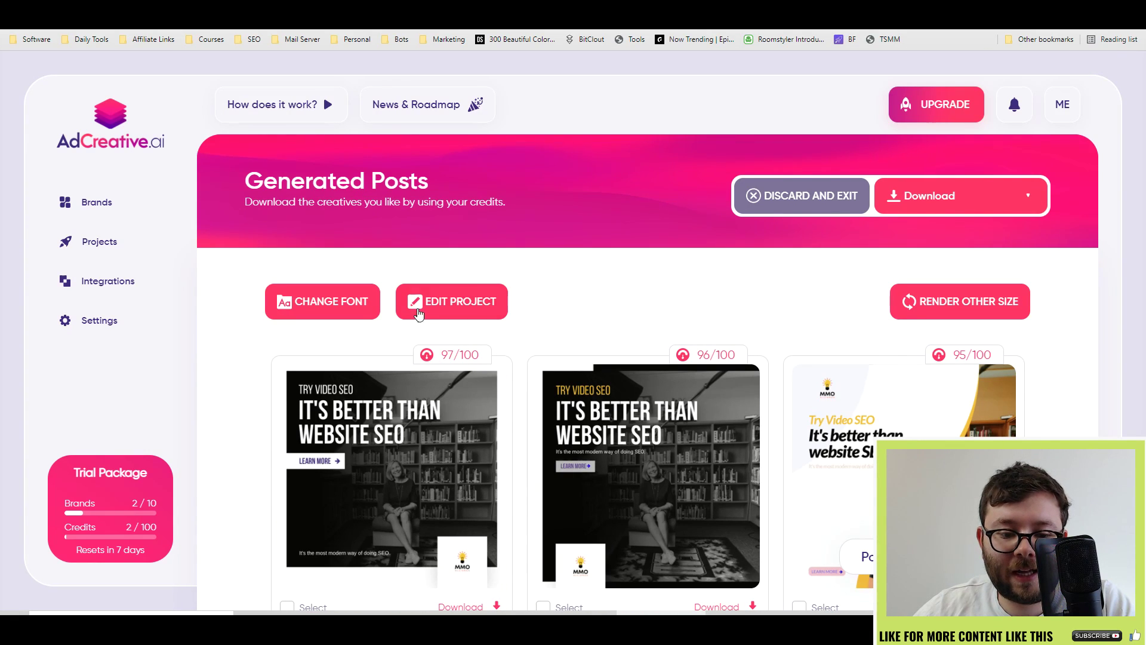
# Step: Dismiss Change Font and Render Other Size unchanged, then show the Download dropdown's export options
pyautogui.click(360, 301)
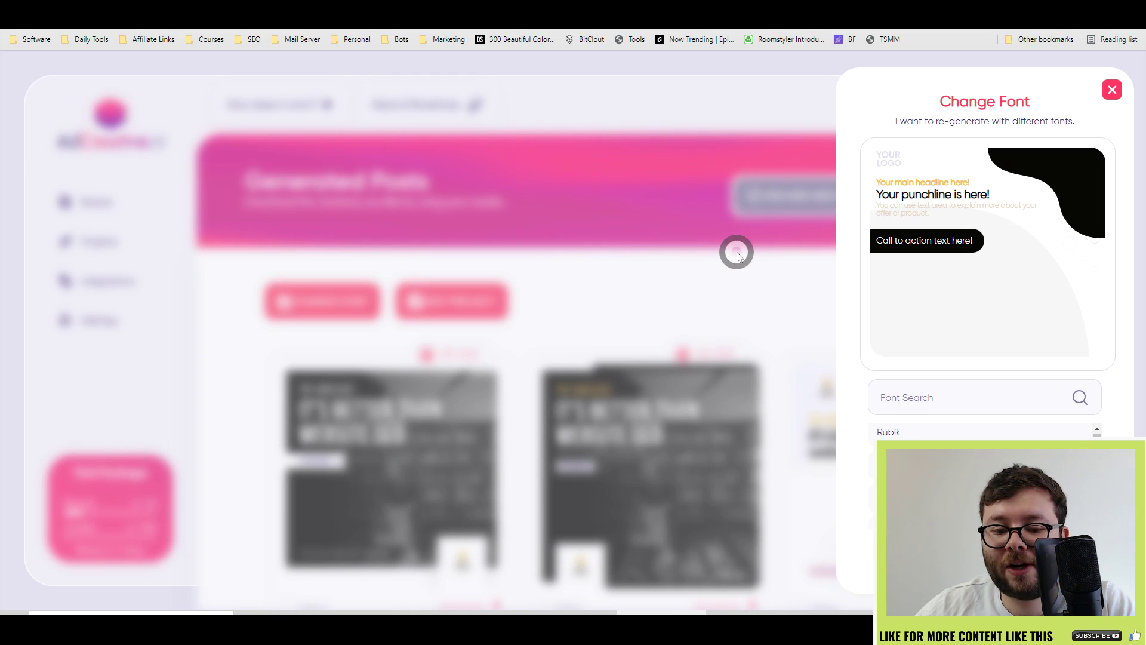
pyautogui.click(1114, 91)
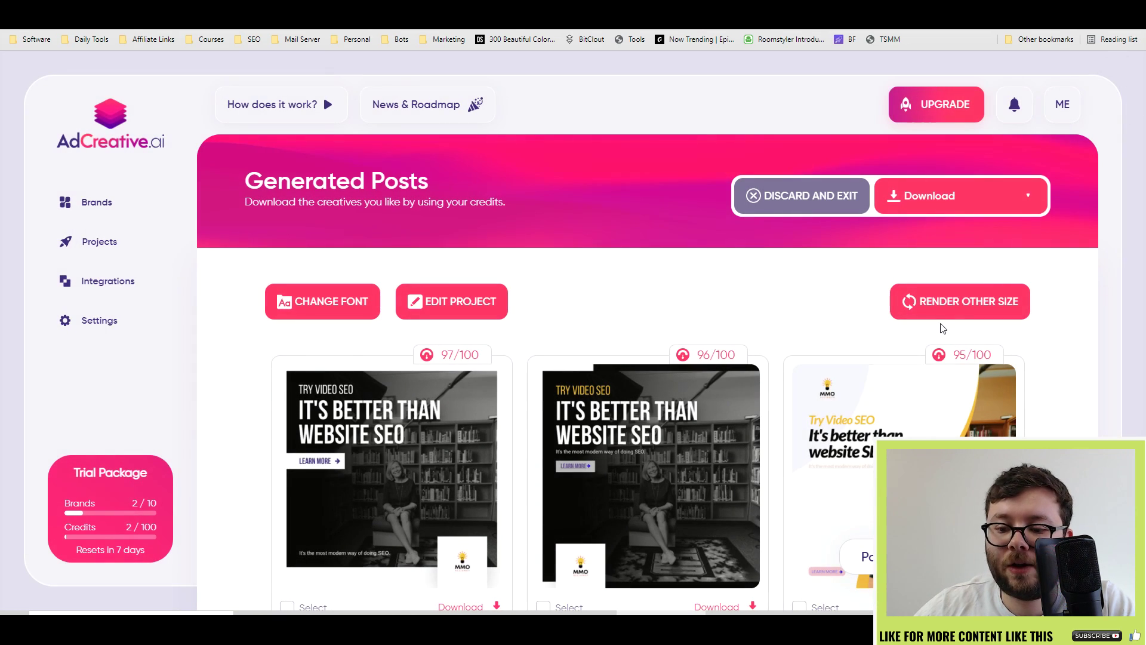
pyautogui.click(959, 301)
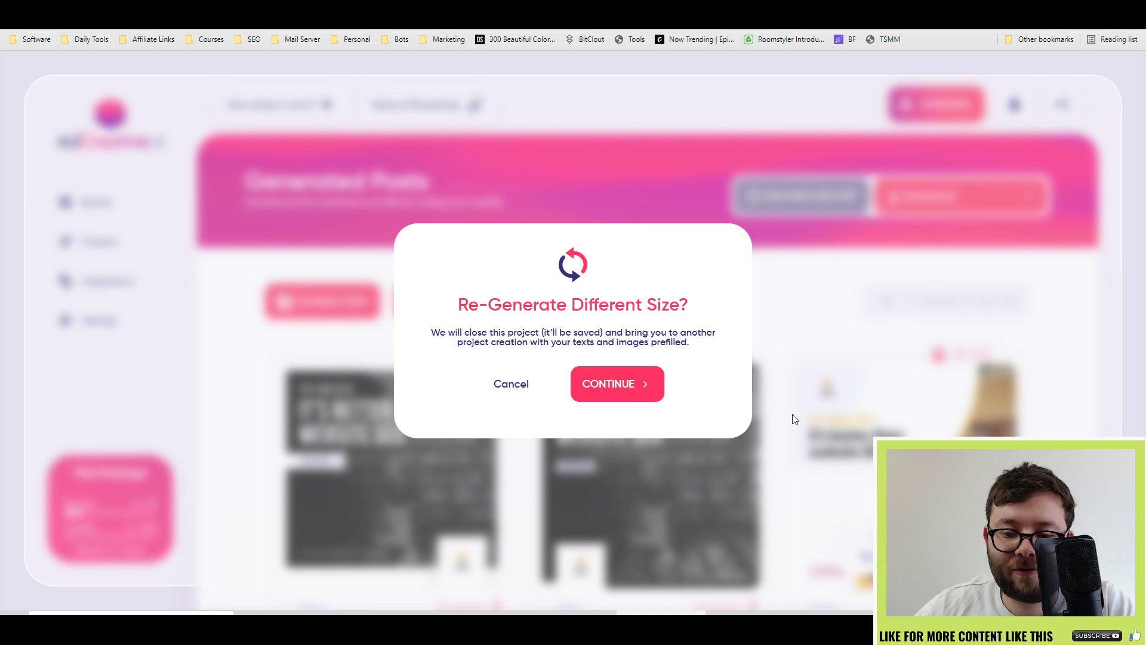
pyautogui.click(511, 384)
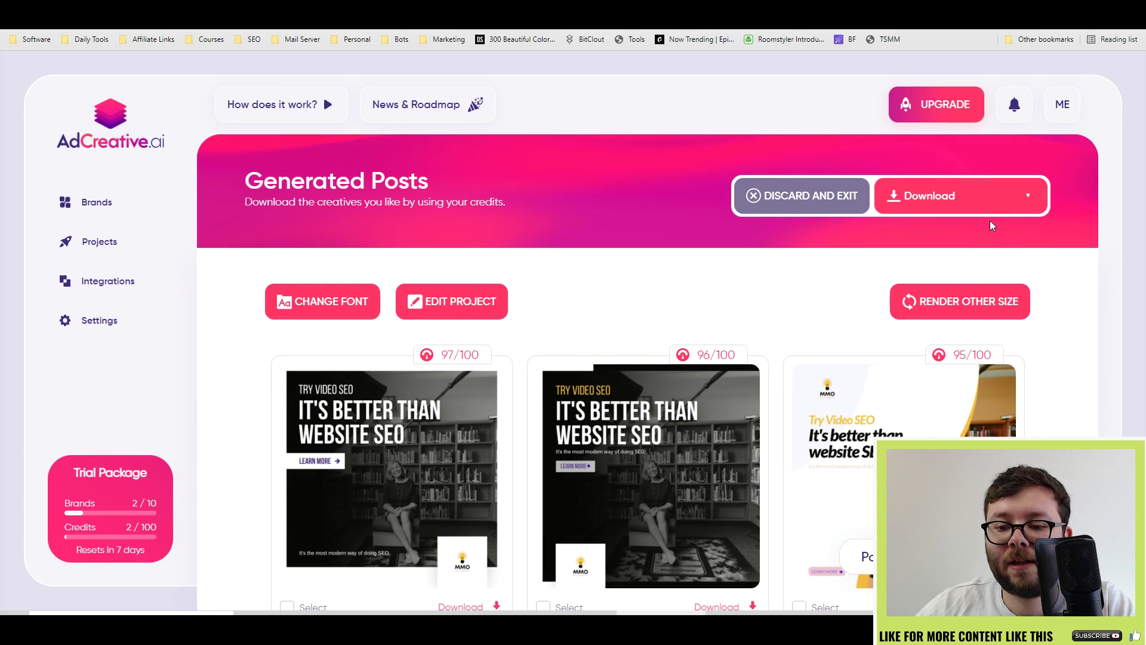
pyautogui.click(973, 196)
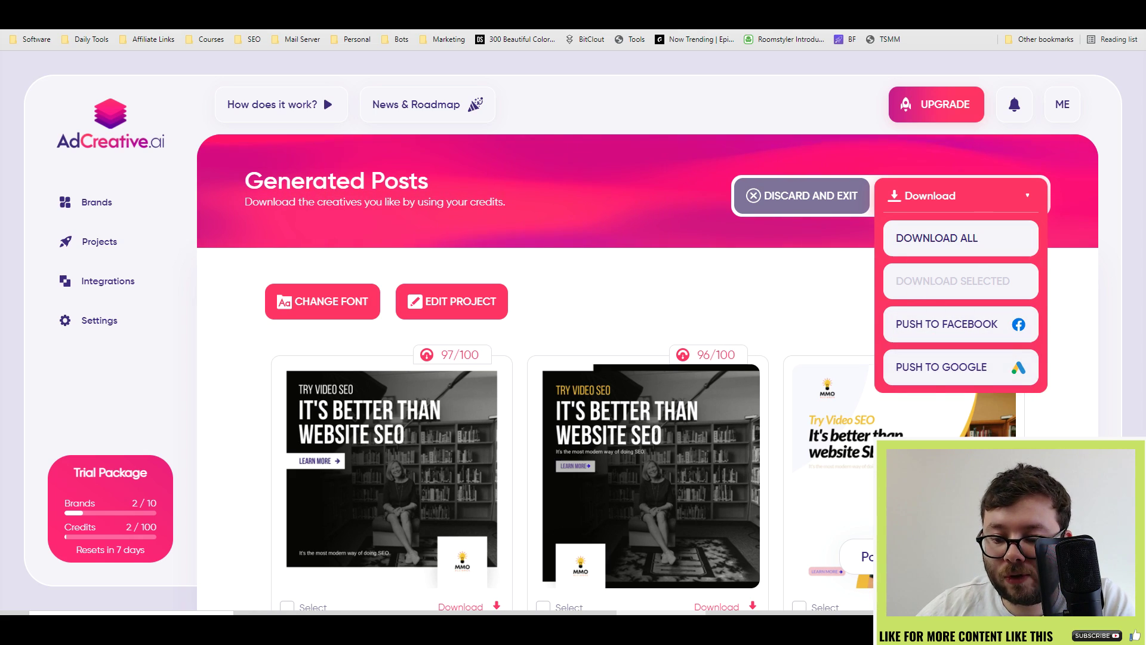
# Step: Close the Download dropdown and collapse the Post Generation progress panel
pyautogui.click(1137, 217)
pyautogui.scroll(-1, 1022, 265)
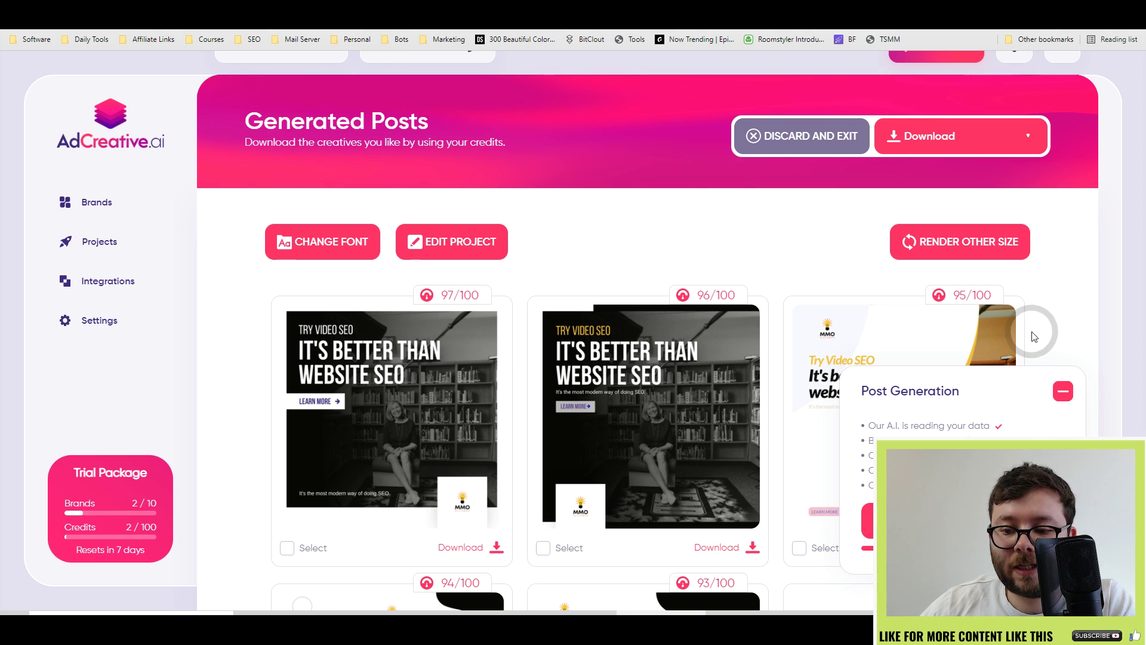
pyautogui.click(1062, 394)
# Step: Scroll the ad grid to the last variant, scored 50 out of 100
pyautogui.scroll(-2, 1141, 246)
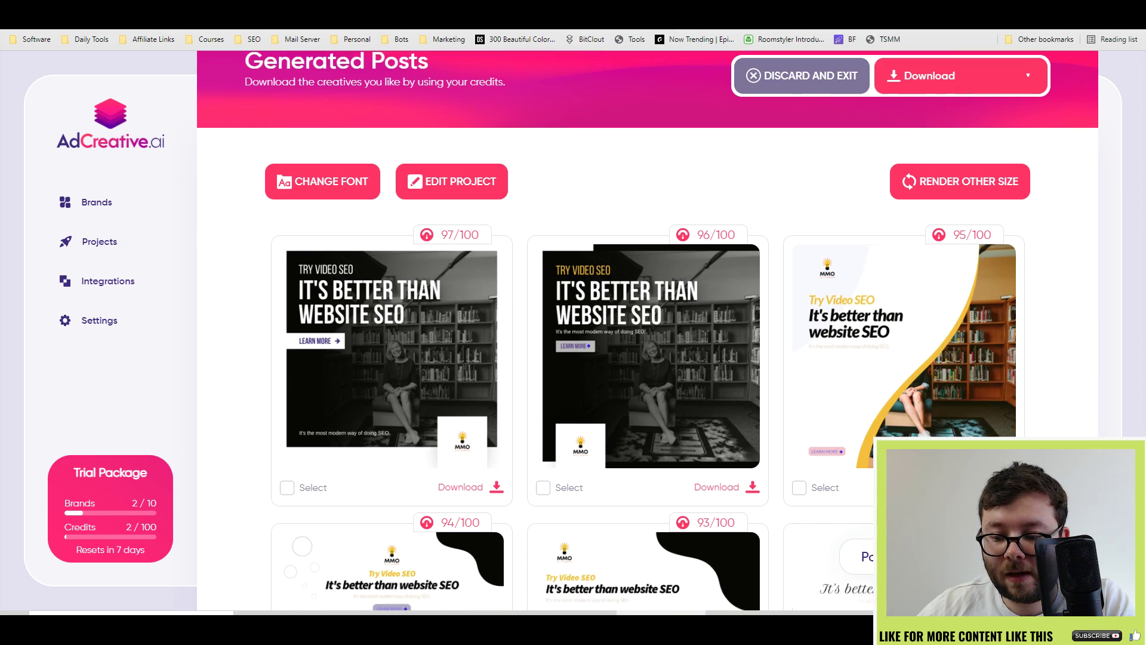
pyautogui.scroll(-3, 1036, 274)
pyautogui.scroll(-5, 1003, 358)
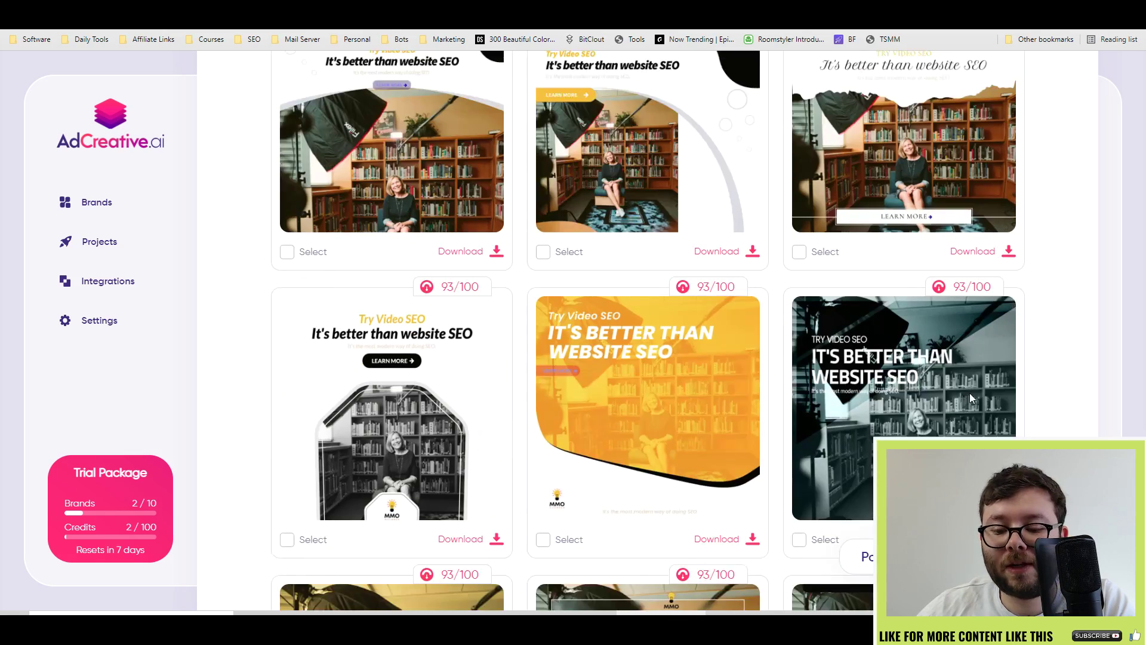
pyautogui.scroll(-5, 967, 397)
pyautogui.scroll(-5, 955, 418)
pyautogui.scroll(-5, 914, 412)
pyautogui.scroll(-5, 848, 400)
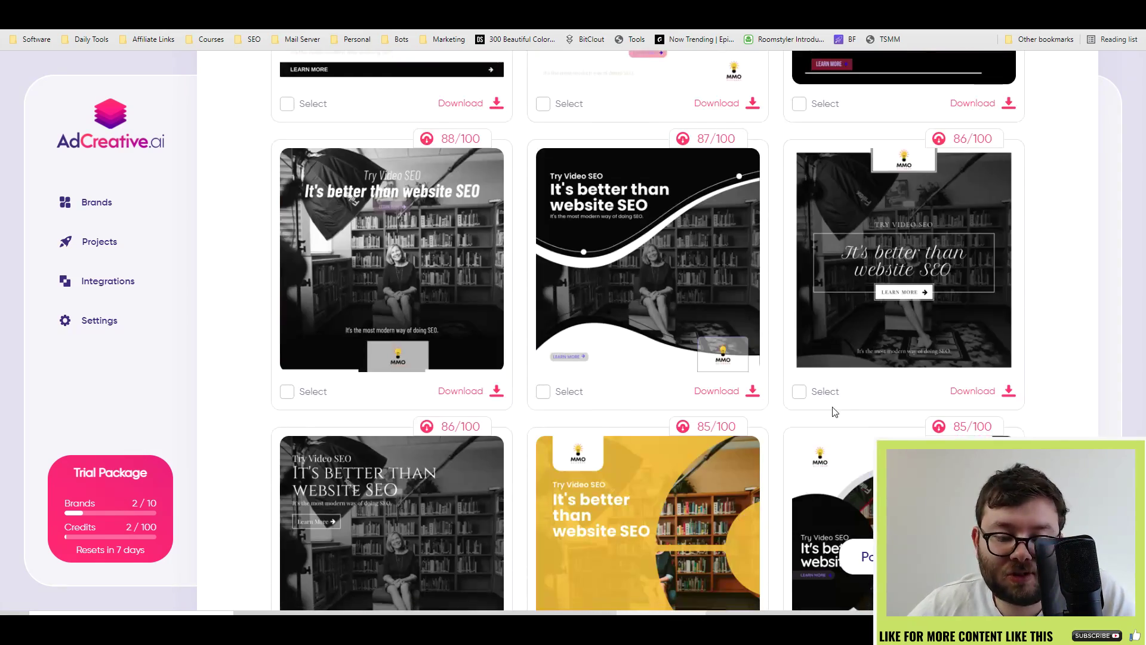
pyautogui.scroll(-5, 829, 412)
pyautogui.scroll(-5, 827, 418)
pyautogui.scroll(-5, 827, 418)
pyautogui.scroll(-5, 827, 418)
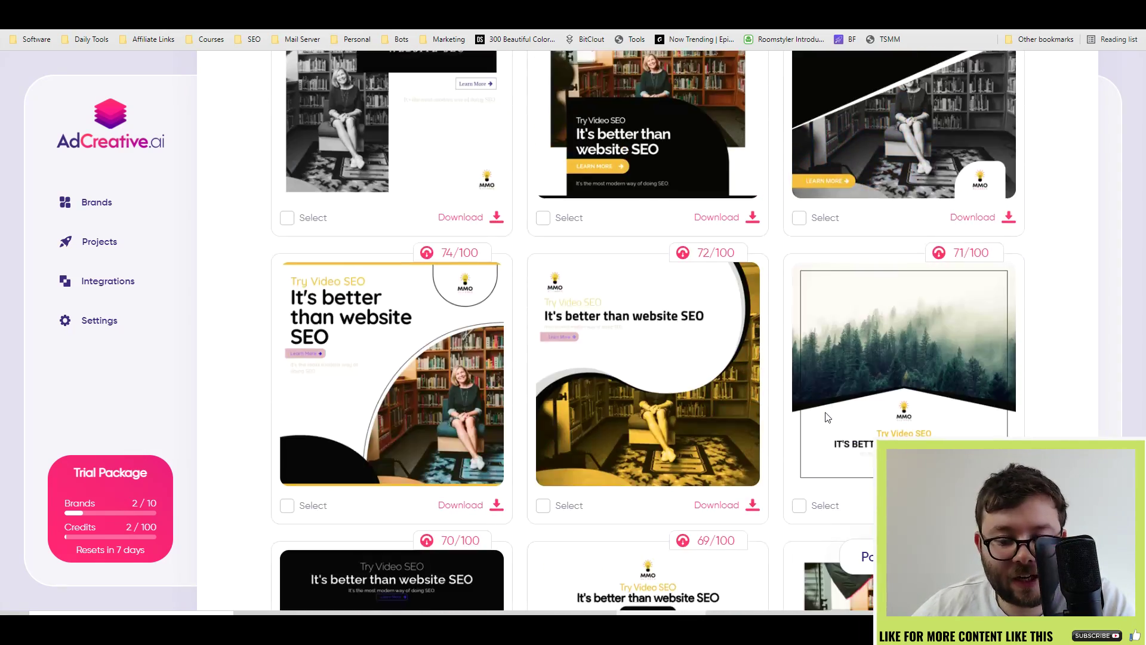
pyautogui.scroll(-5, 827, 418)
pyautogui.scroll(-5, 827, 418)
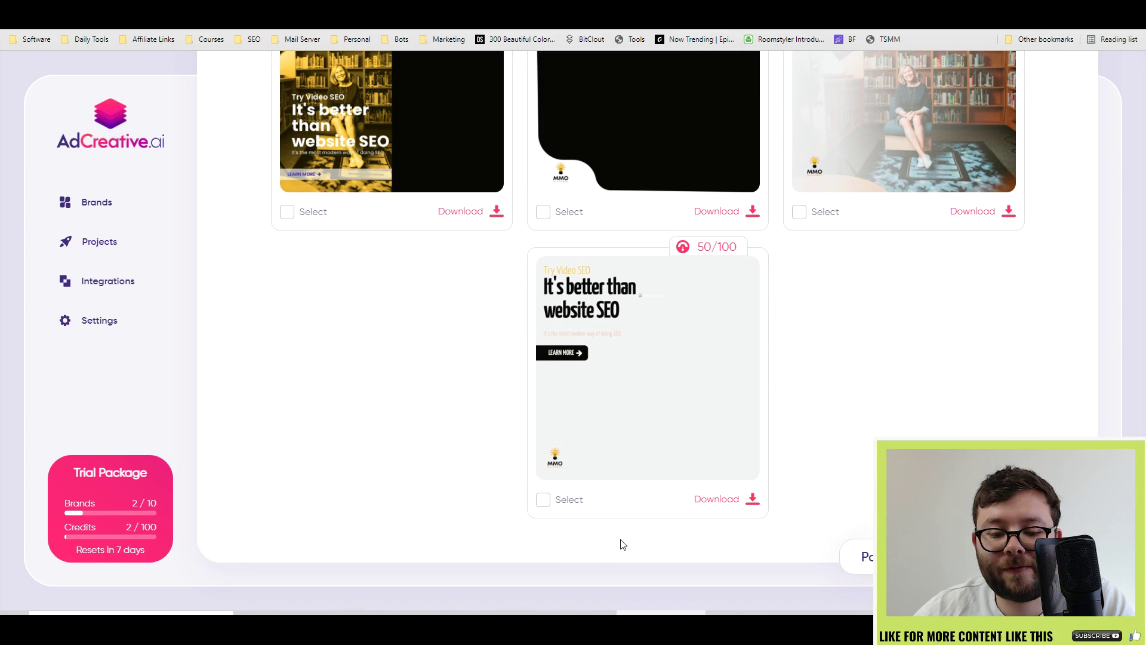
# Step: Open Integrations and select, then clear, the Google Analytics coming-soon text
pyautogui.click(112, 279)
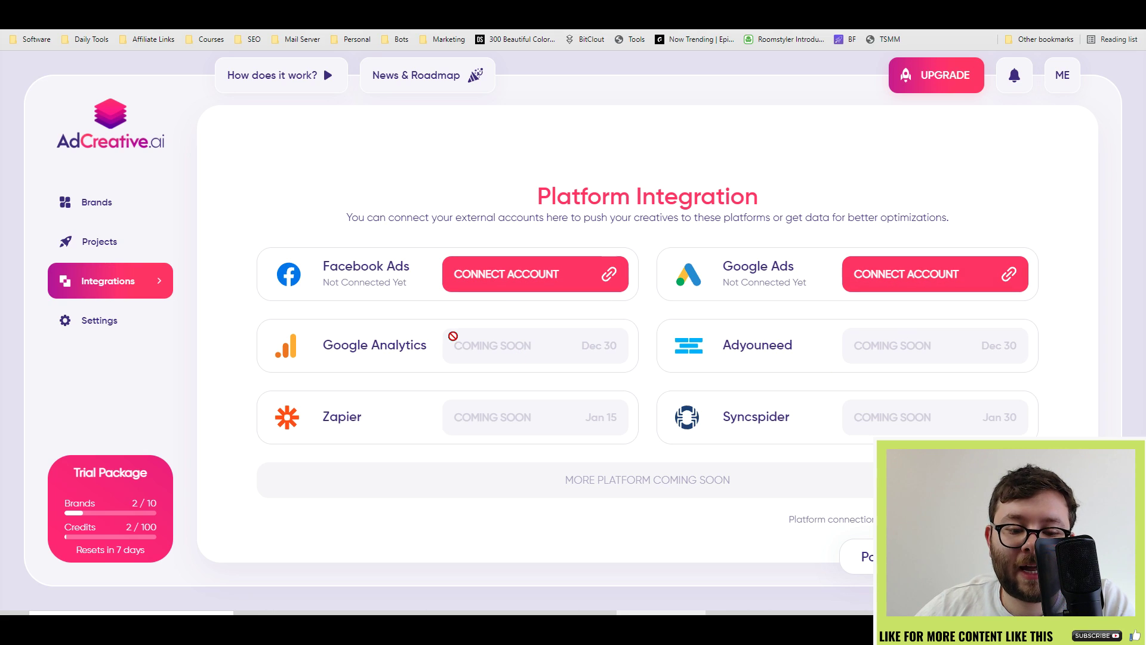
pyautogui.moveTo(524, 352); pyautogui.dragTo(380, 345)
pyautogui.click(765, 427)
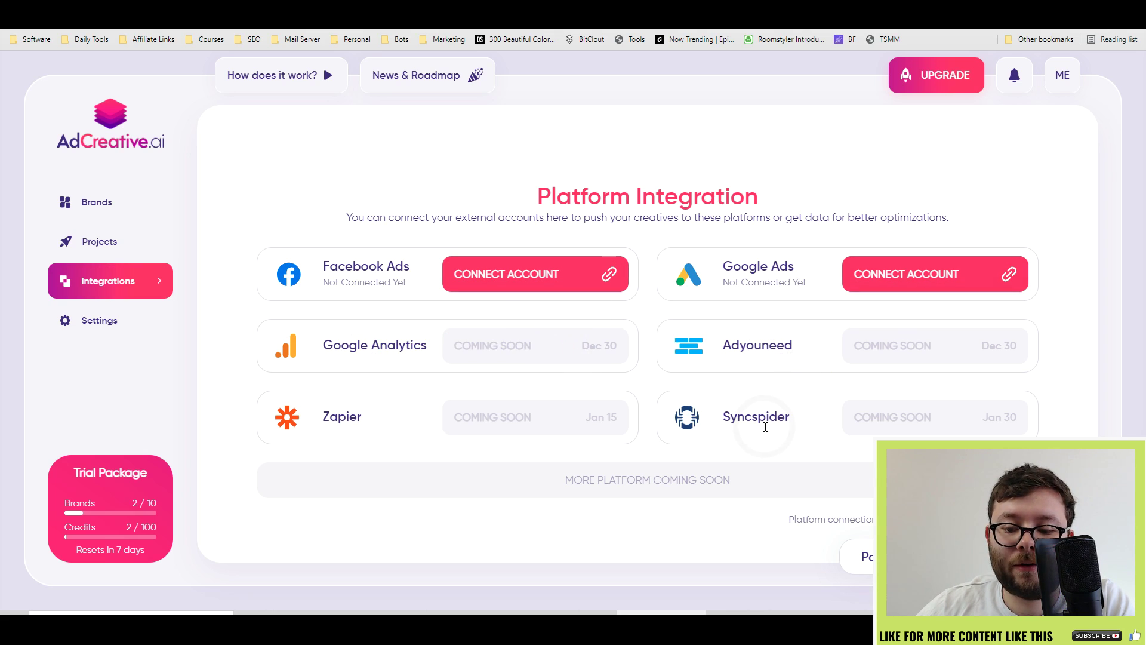
pyautogui.click(387, 422)
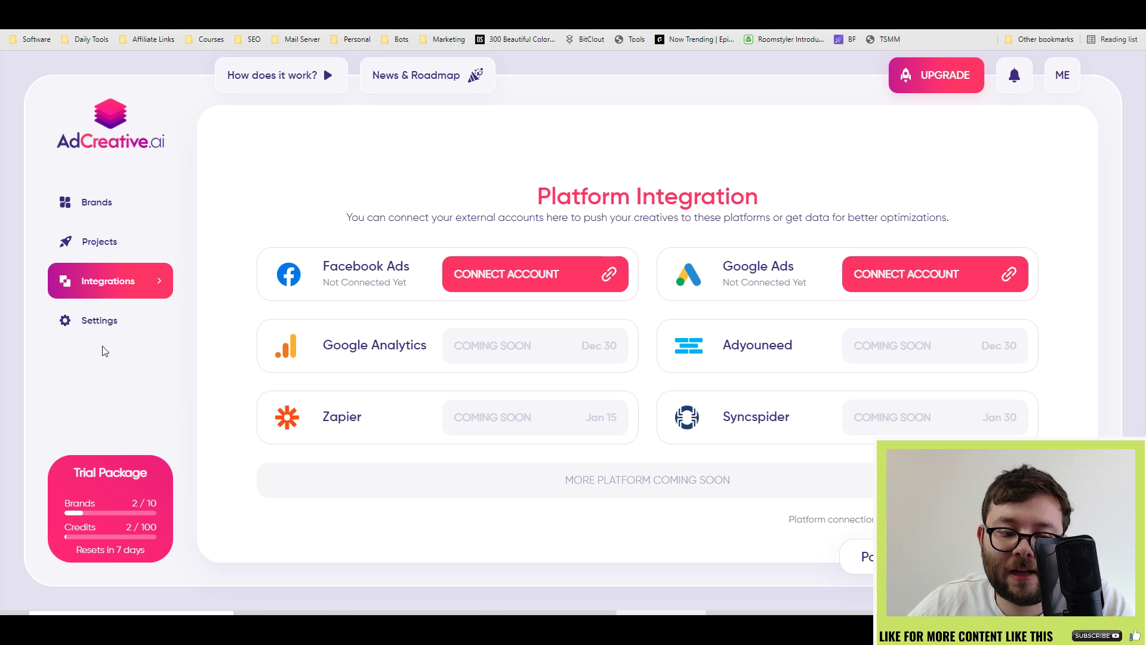
# Step: Scroll up through Billing and Sub Accounts to the top of Settings
pyautogui.scroll(1, 587, 81)
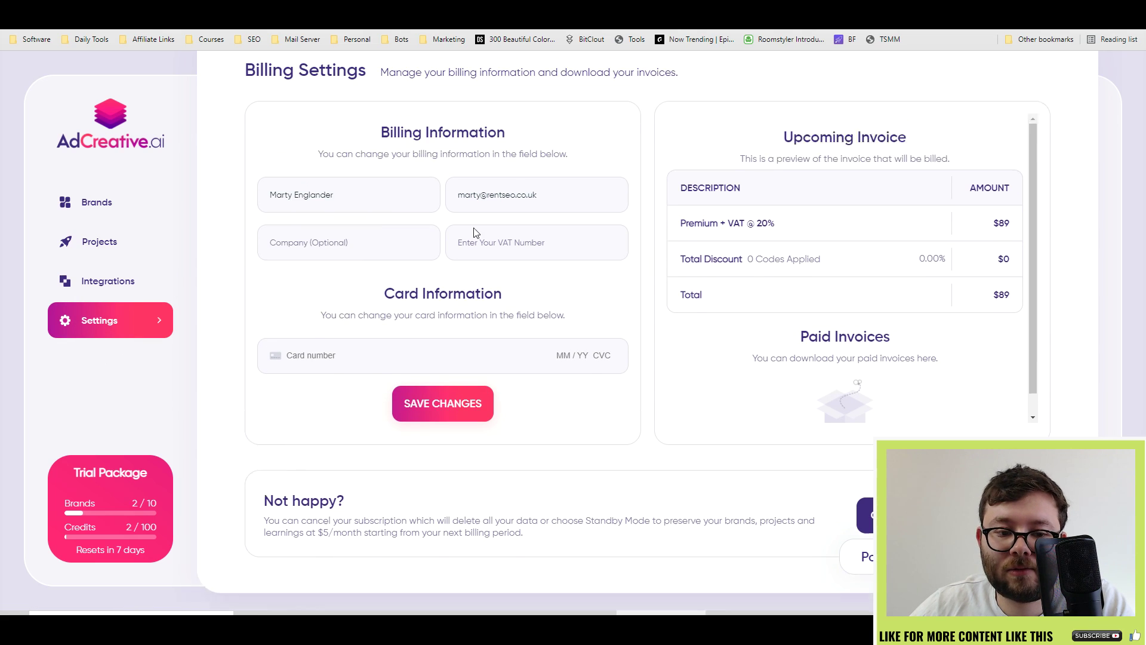
pyautogui.scroll(4, 753, 219)
pyautogui.scroll(5, 740, 418)
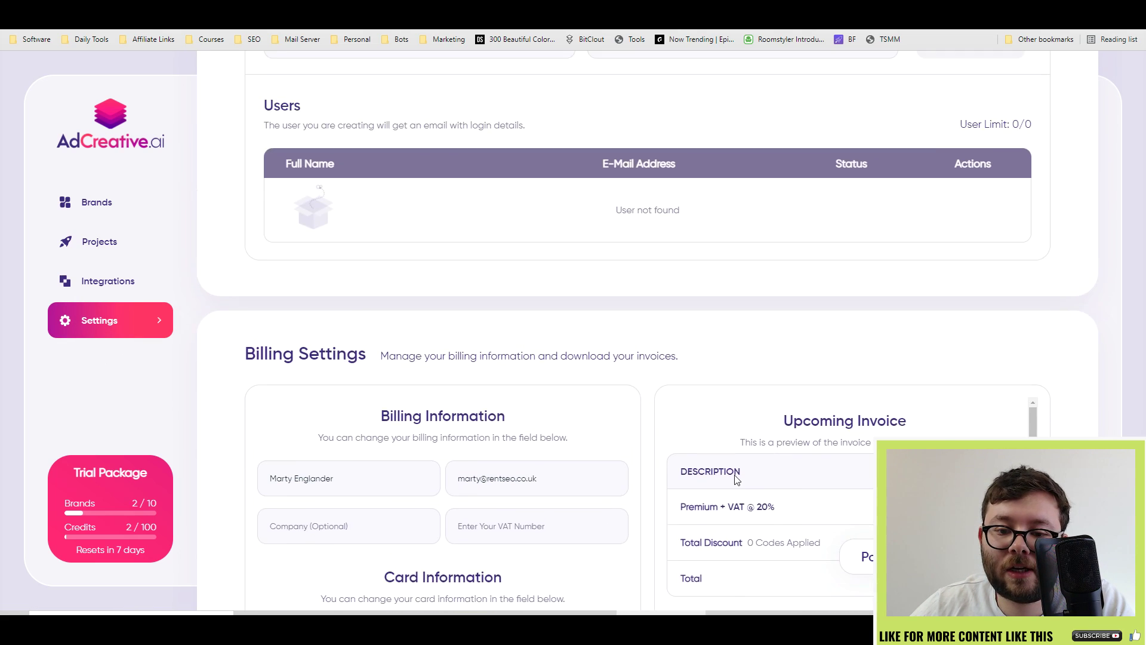
pyautogui.scroll(1, 735, 477)
pyautogui.scroll(5, 770, 425)
pyautogui.scroll(2, 699, 418)
pyautogui.scroll(3, 699, 417)
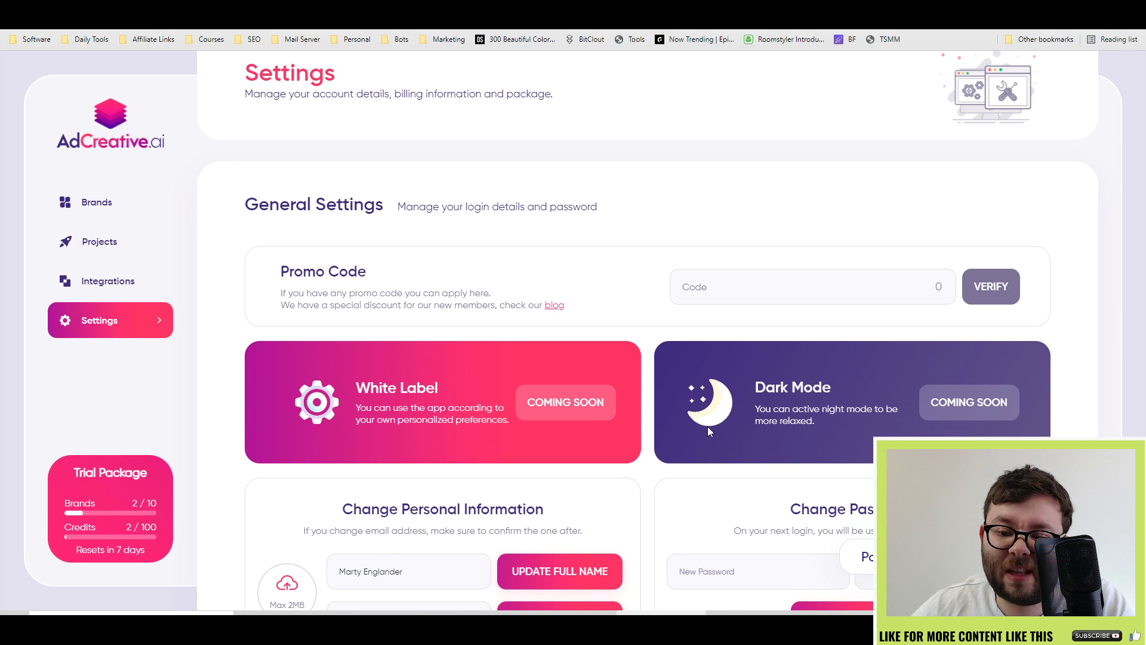
pyautogui.scroll(2, 708, 426)
pyautogui.scroll(-1, 581, 382)
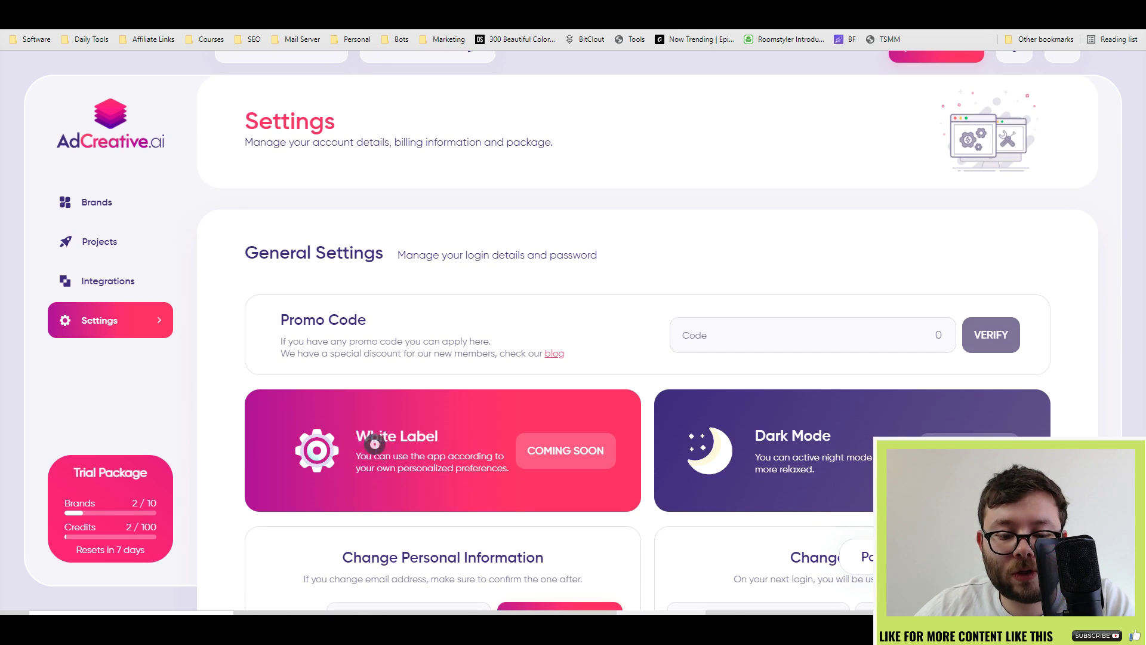
# Step: Select the White Label heading and its full description text
pyautogui.tripleClick(373, 437)
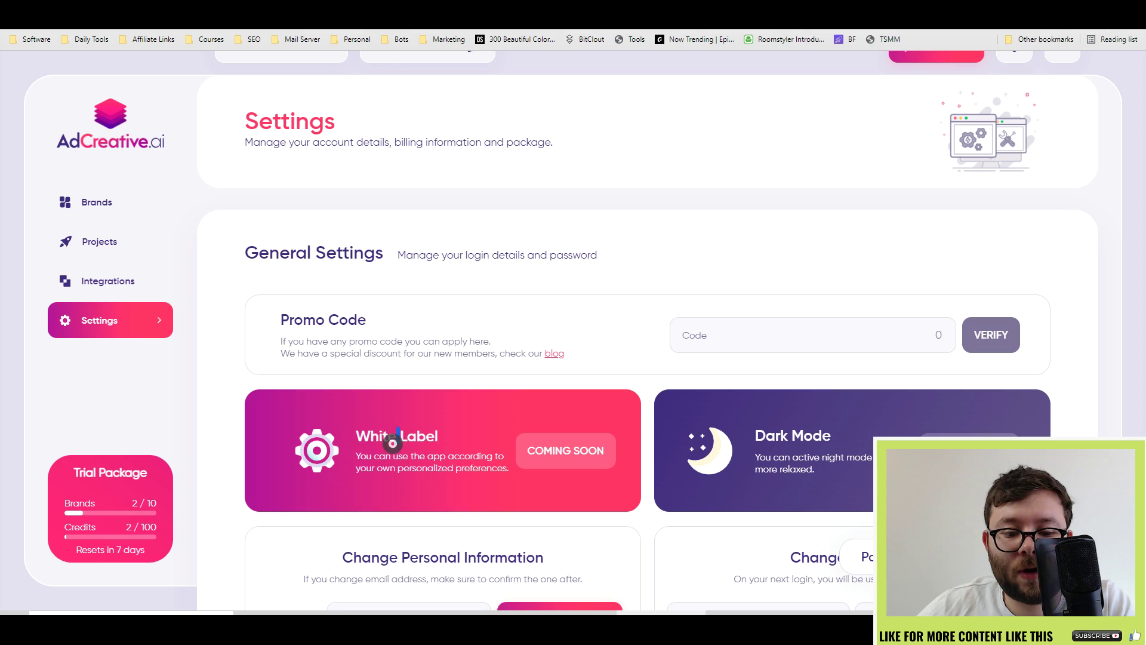
pyautogui.doubleClick(437, 456)
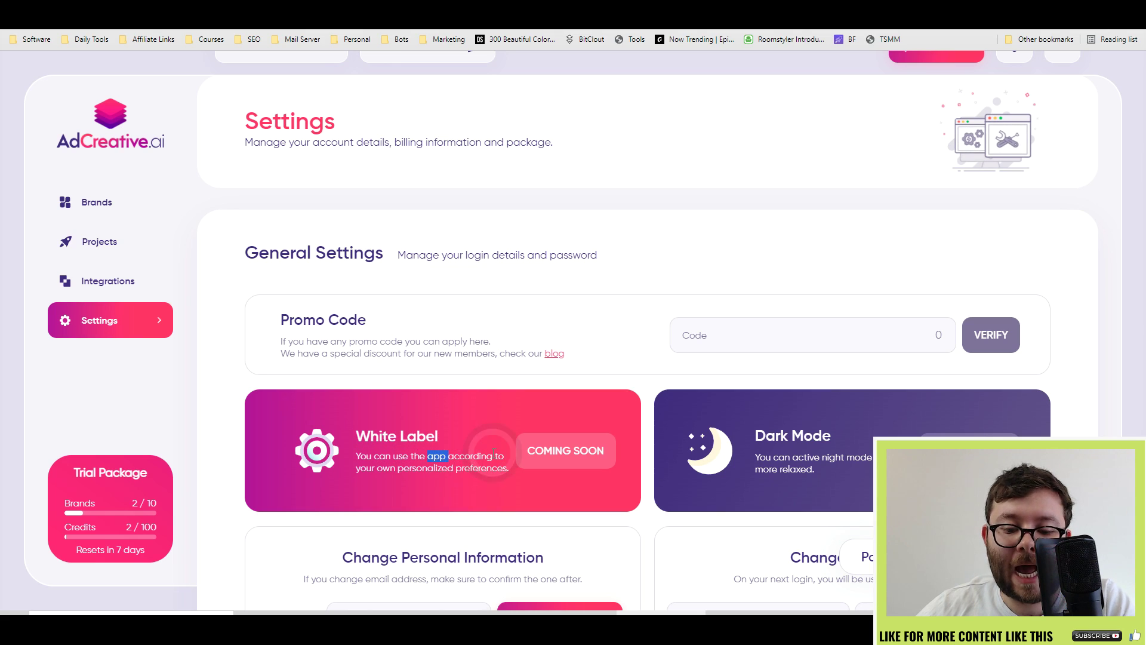
pyautogui.tripleClick(447, 455)
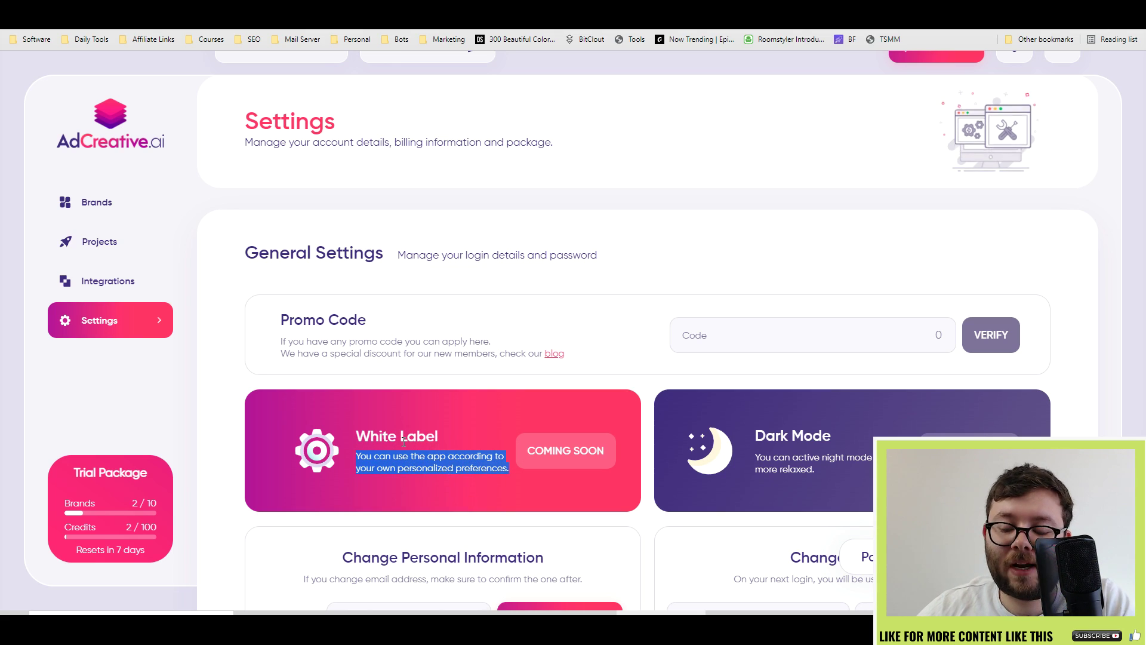